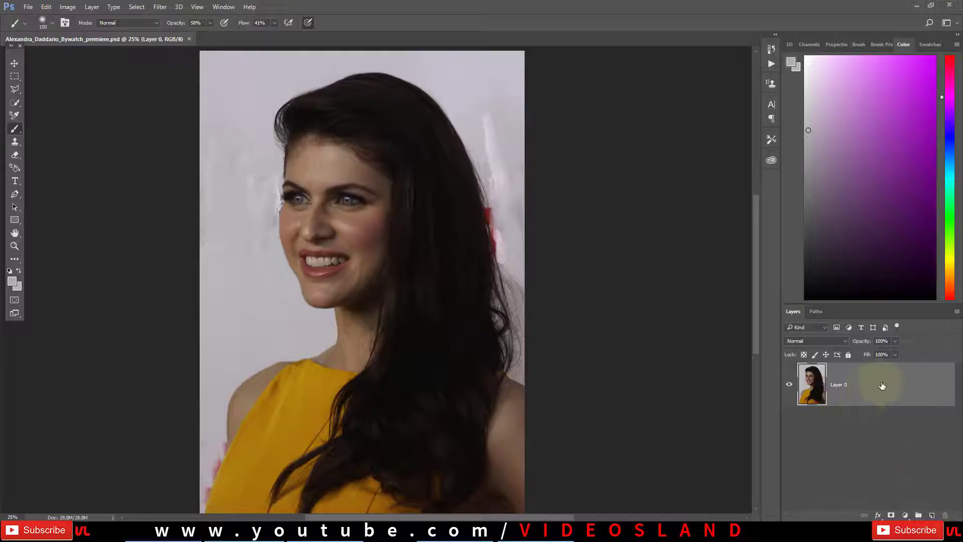
Step: Duplicate Layer 0 into a new Layer 0 copy above the original
drag(882, 385, 931, 515)
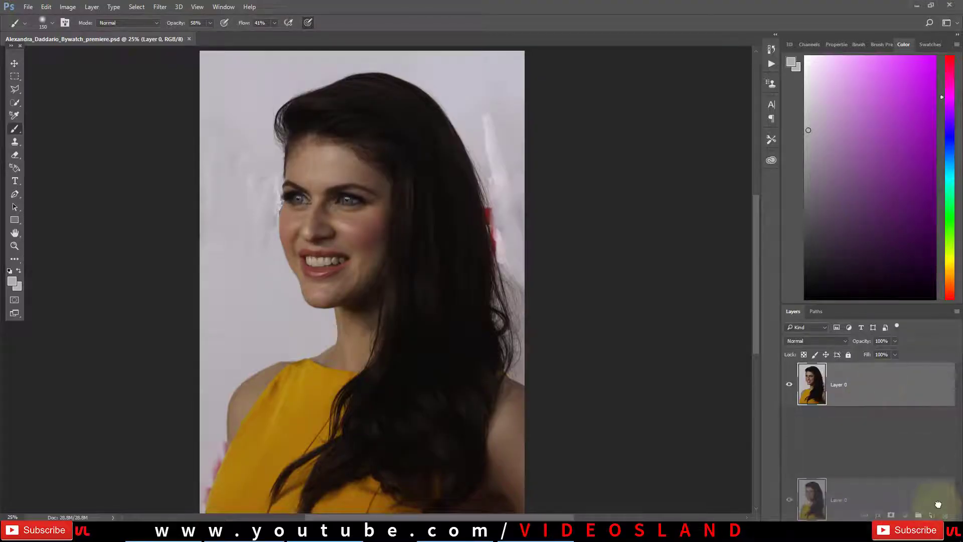
Step: Apply Auto Tone and Auto Contrast to Layer 0 copy and blend it in Linear Light
click(68, 7)
click(81, 38)
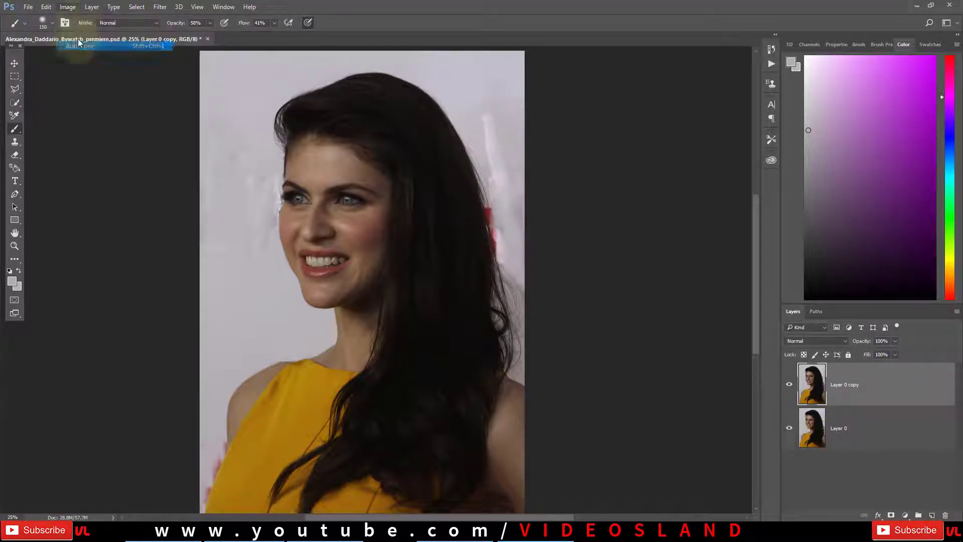
click(68, 7)
click(83, 53)
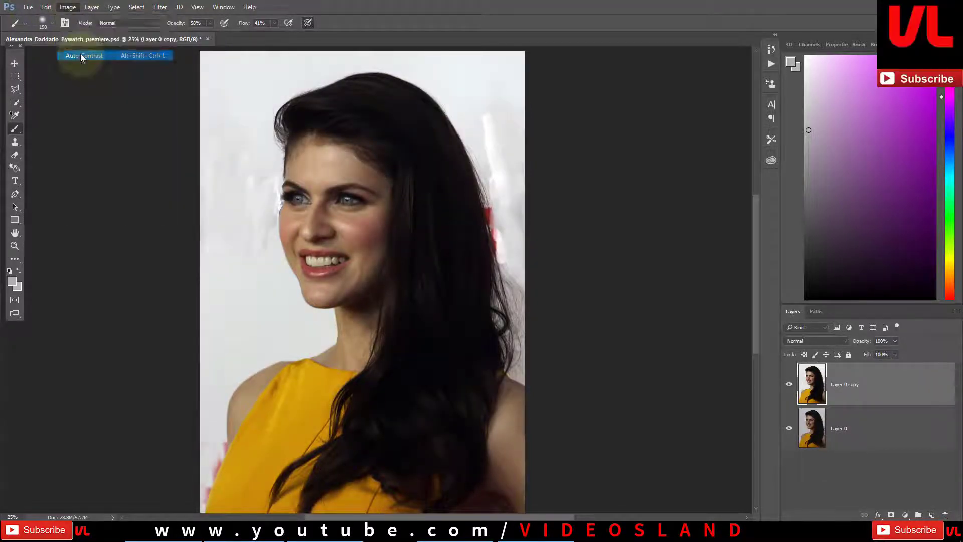
click(838, 341)
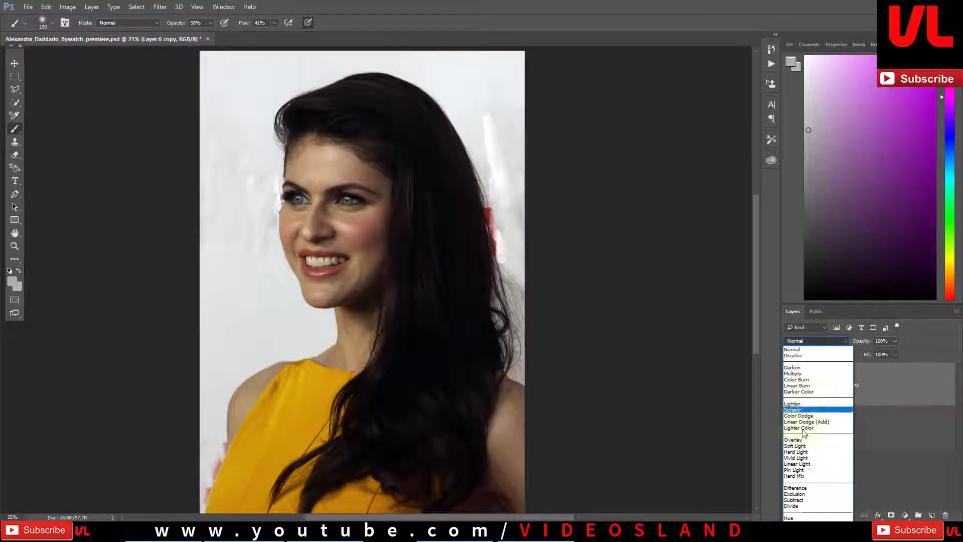
click(821, 464)
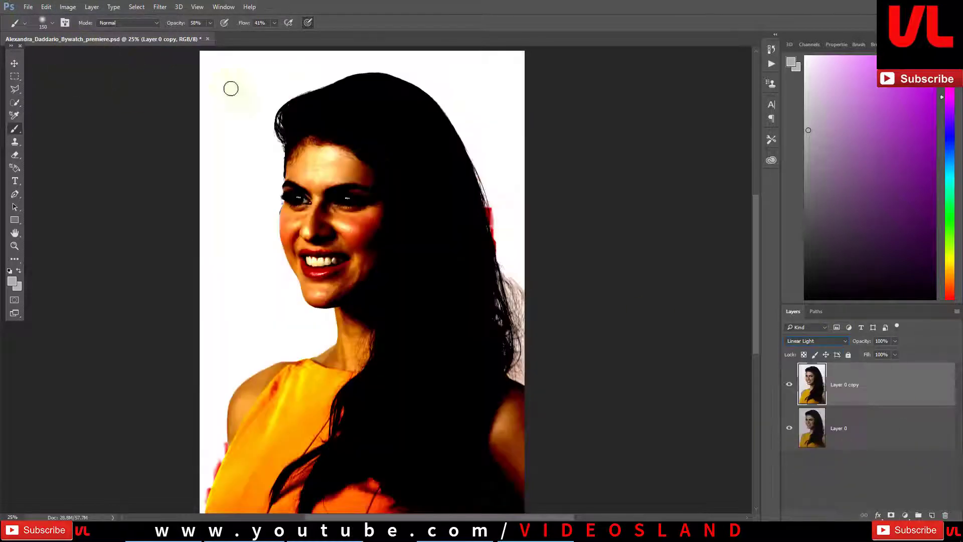
Step: Apply a High Pass filter with an 8.6-pixel radius to Layer 0 copy
click(159, 7)
mouse_move(167, 203)
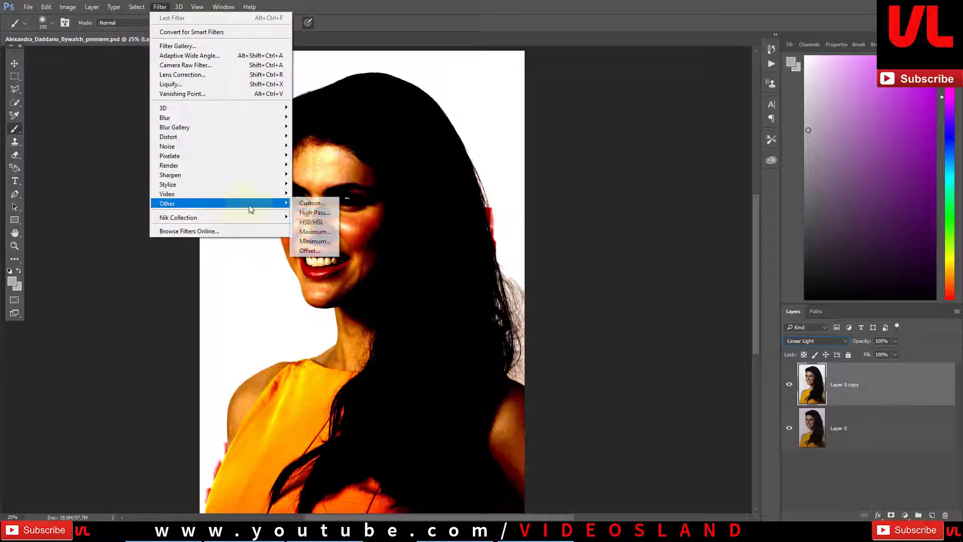
click(328, 214)
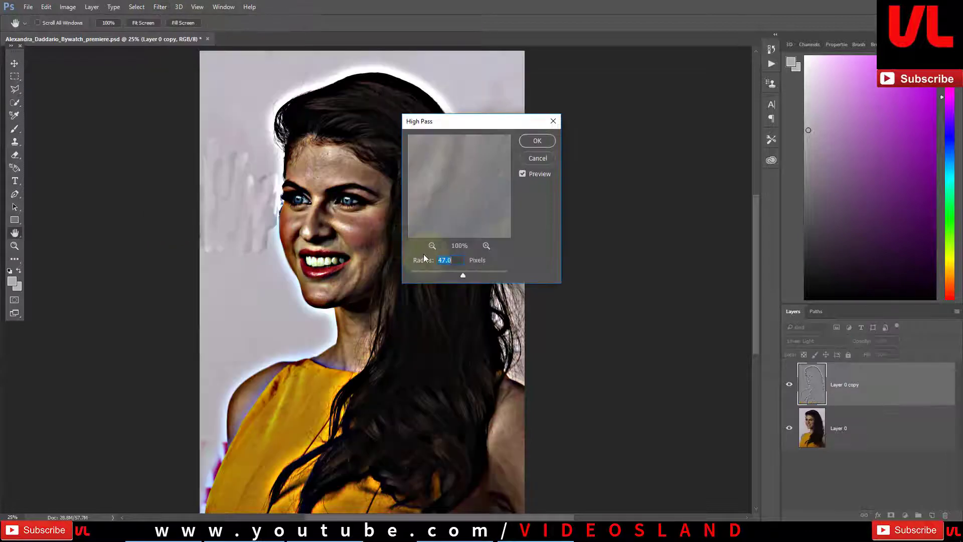
click(443, 273)
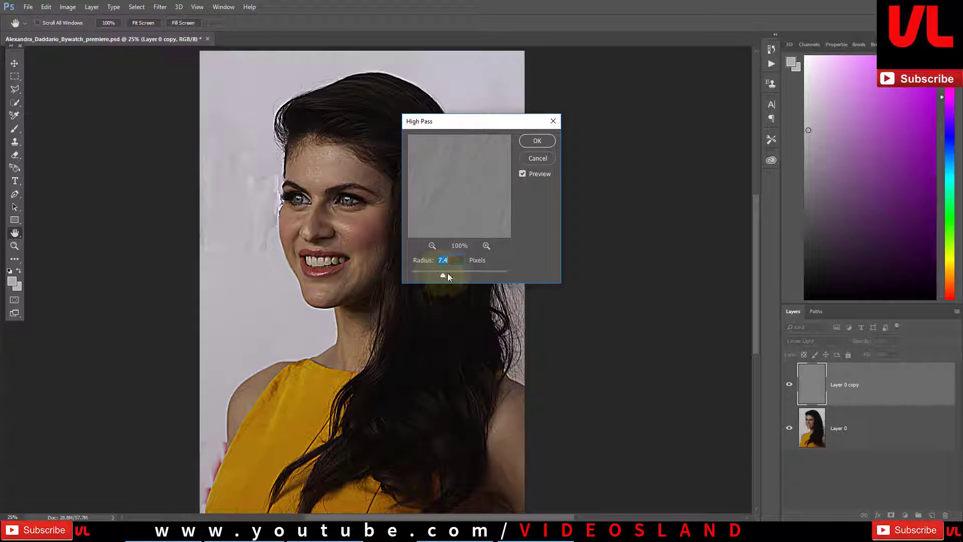
drag(447, 273, 453, 274)
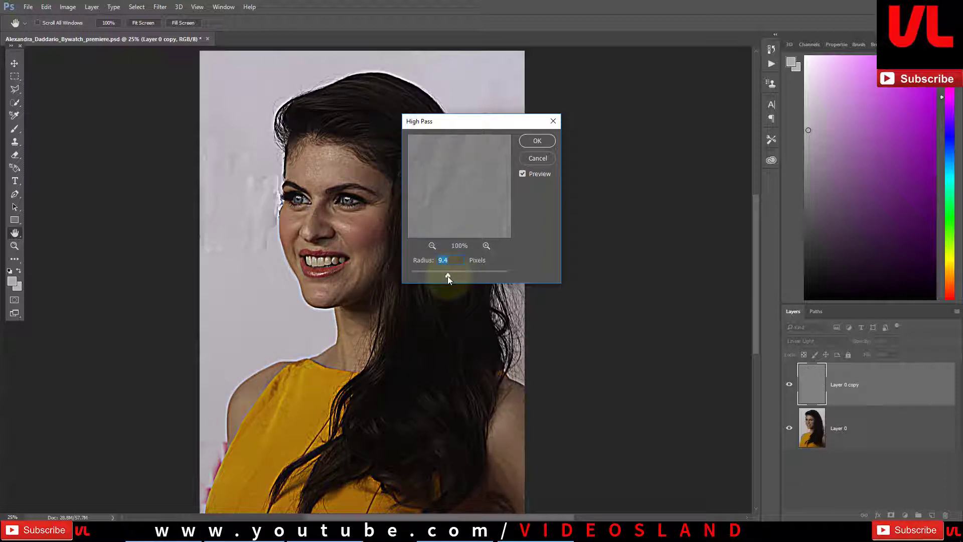
drag(447, 276, 446, 276)
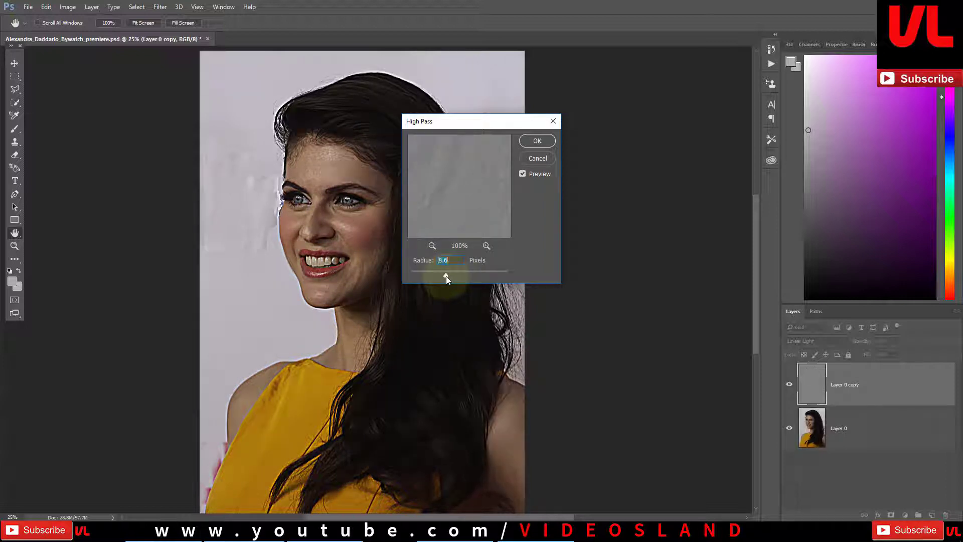
click(538, 142)
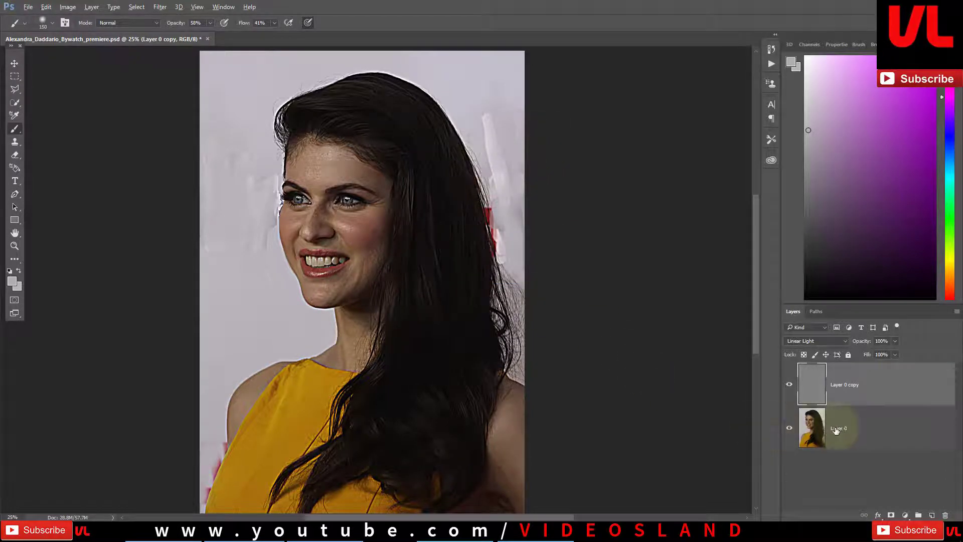
Step: Stamp all visible layers into Layer 1 and delete Layer 0 copy
key(ctrl+alt+shift+e)
click(817, 424)
key(Delete)
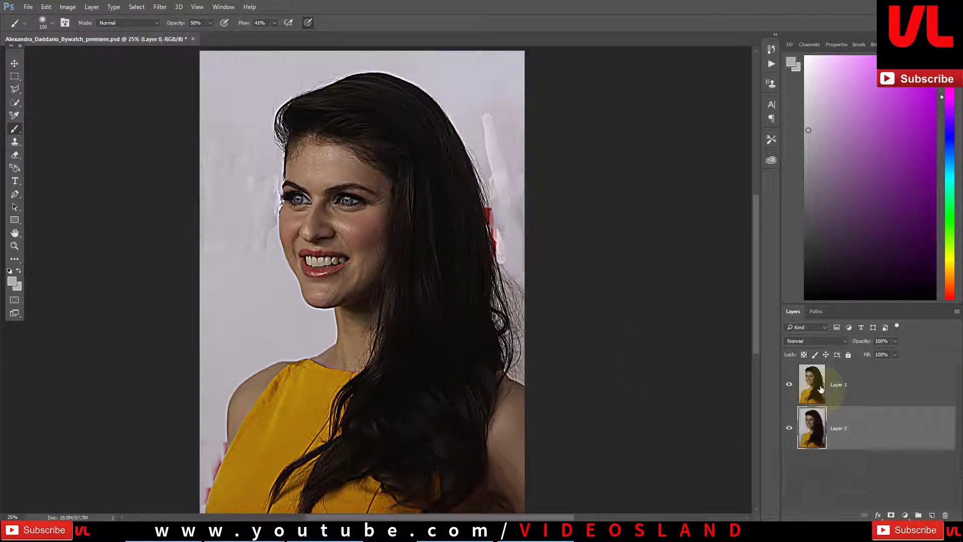
click(822, 386)
Step: Brighten Layer 1 with Levels: midtone 1.17, white point 220
key(ctrl+m)
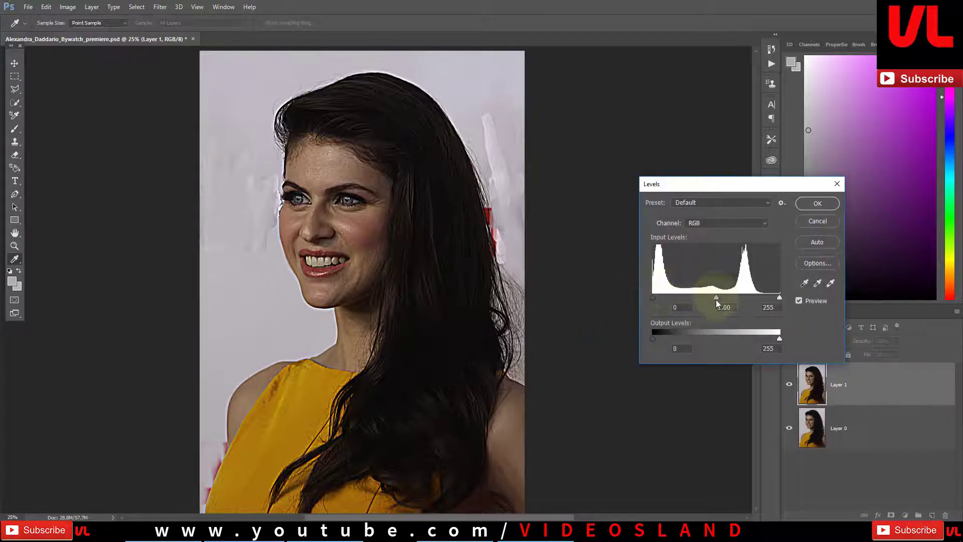
mouse_move(715, 298)
mouse_down()
mouse_move(726, 298)
mouse_move(708, 298)
mouse_up()
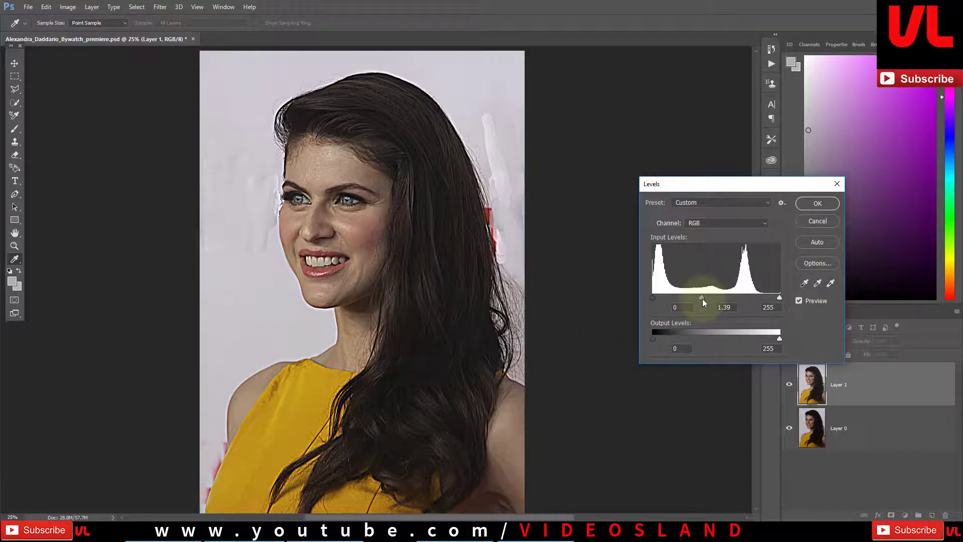
drag(779, 298, 762, 297)
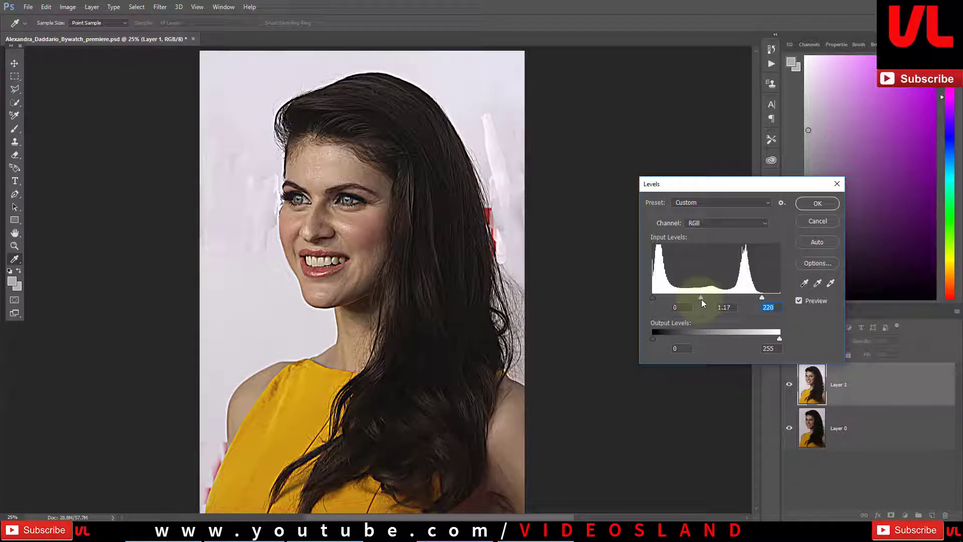
click(822, 204)
Step: Zoom in on the eyes and nose and switch to the Smudge Tool
key(b)
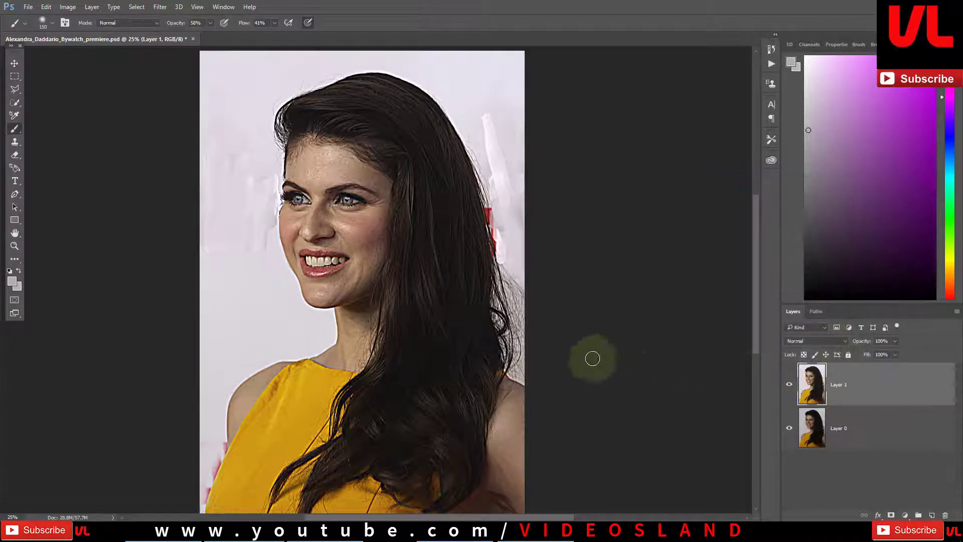
scroll(232, 251, up, 4)
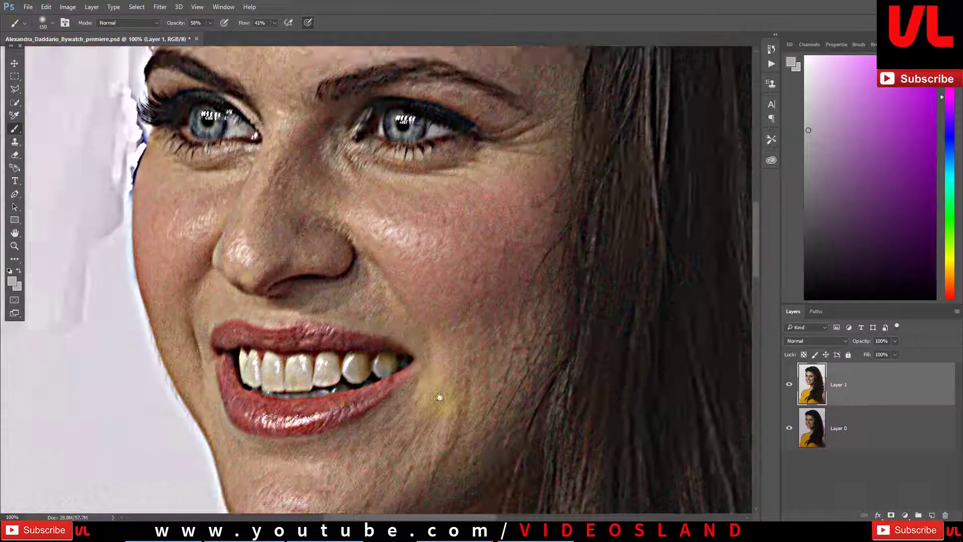
drag(439, 396, 492, 479)
scroll(301, 323, up, 1)
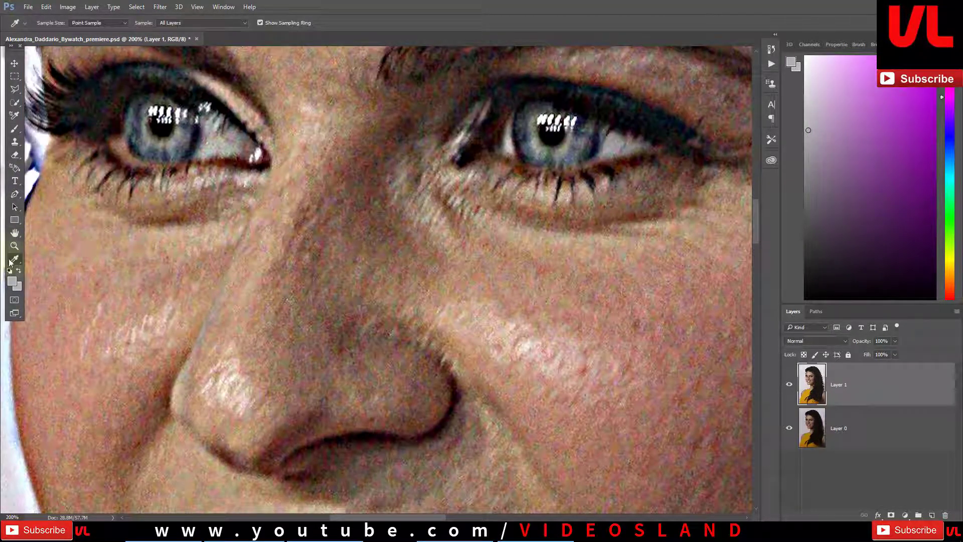
right_click(19, 264)
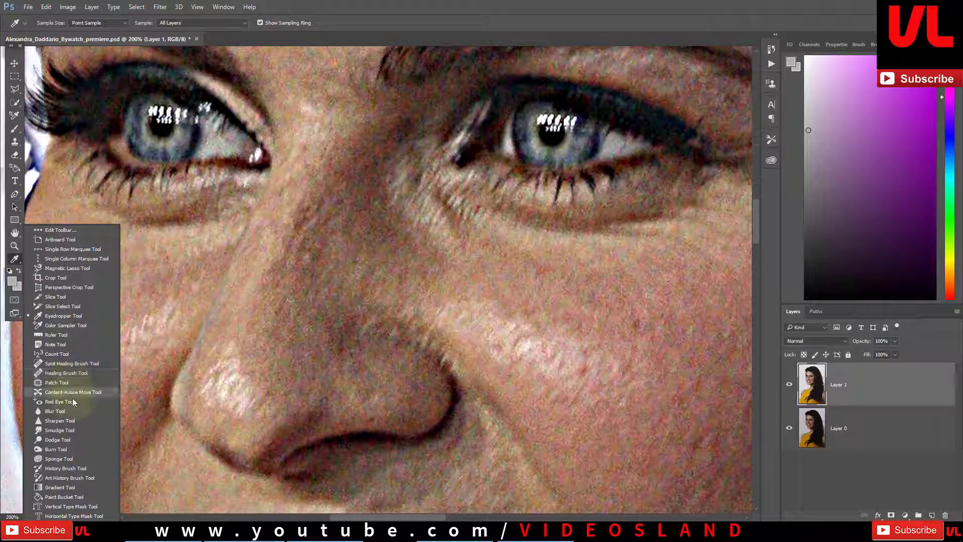
click(59, 430)
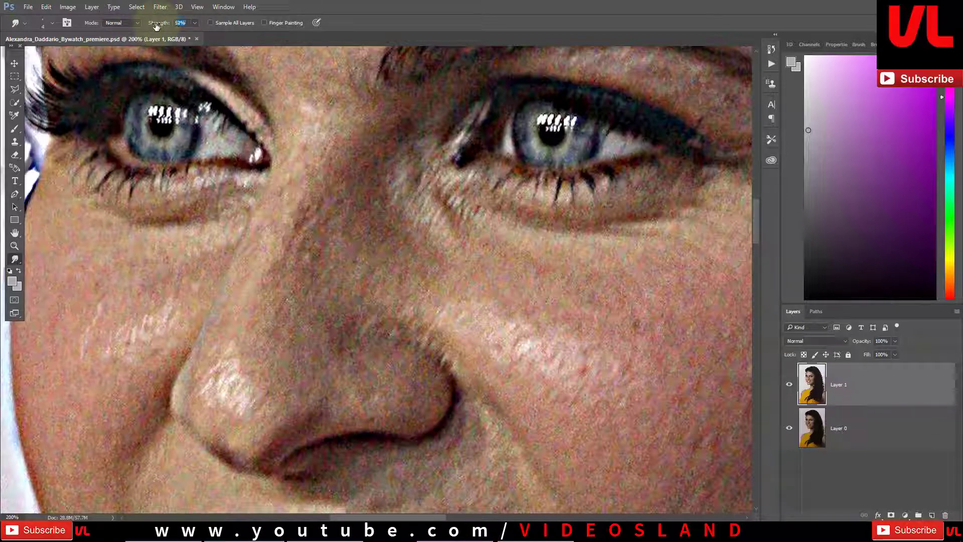
Step: Zoom closer on the nose and choose the Per Stroke Brightness Variance brush
drag(326, 326, 363, 283)
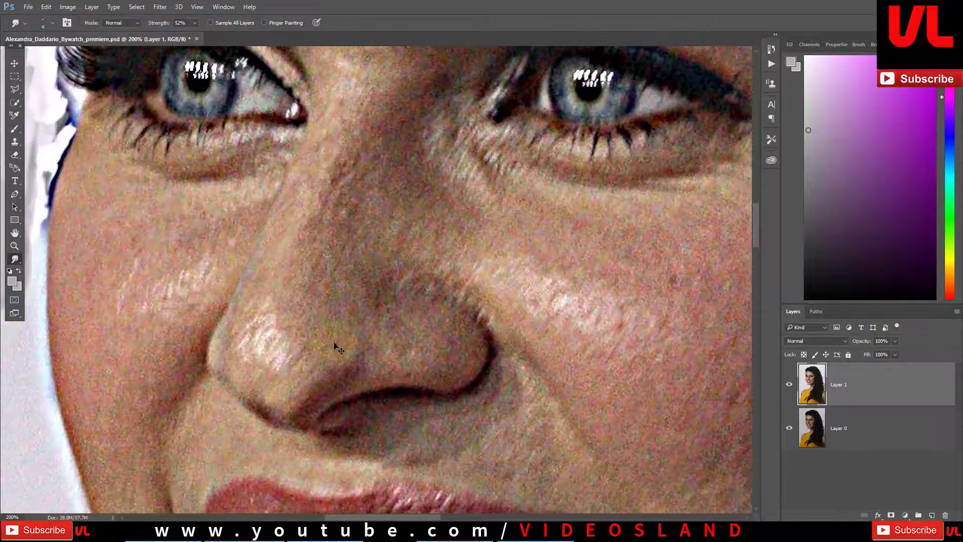
scroll(332, 351, up, 1)
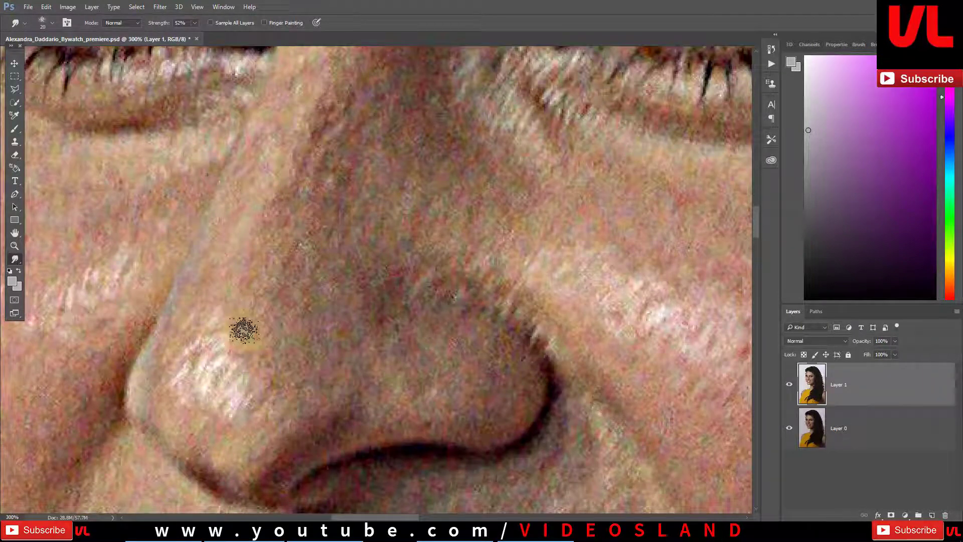
right_click(239, 367)
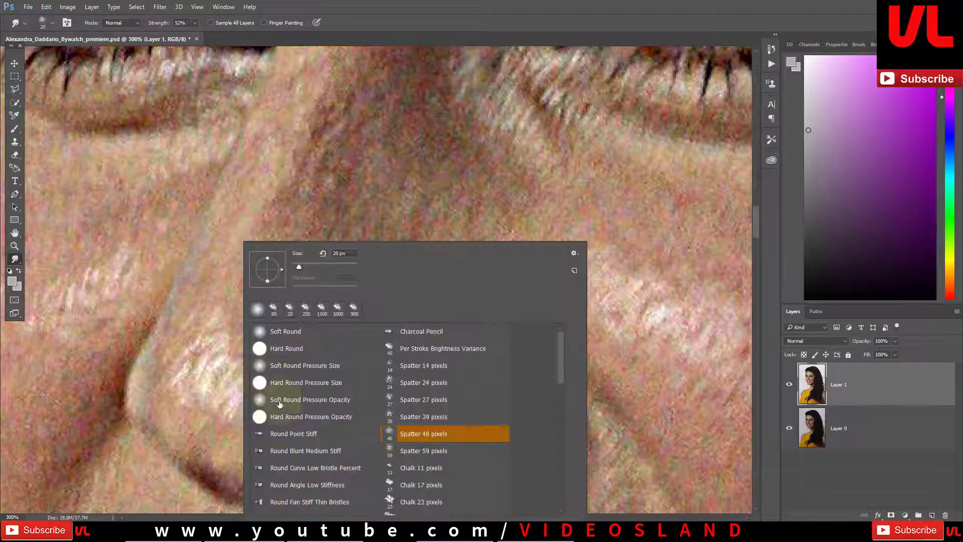
click(479, 353)
click(206, 372)
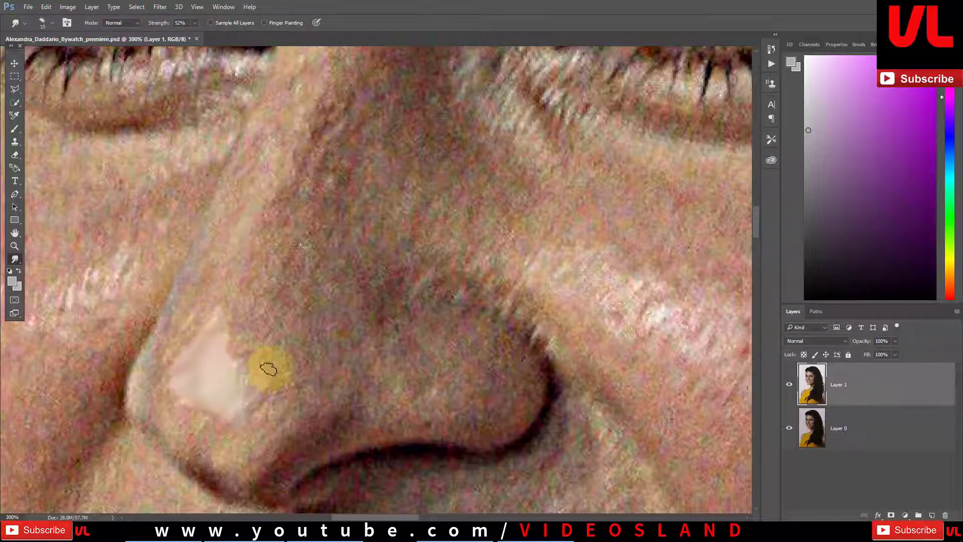
Step: Smudge the nose-tip highlight and nostril edge into smooth strokes
mouse_move(269, 368)
mouse_down()
mouse_move(254, 301)
mouse_move(322, 430)
mouse_move(348, 421)
mouse_move(316, 456)
mouse_move(354, 447)
mouse_move(377, 408)
mouse_move(268, 423)
mouse_move(306, 396)
mouse_up()
scroll(306, 397, down, 3)
scroll(303, 390, left, 2)
mouse_move(276, 350)
mouse_down()
mouse_move(320, 307)
mouse_move(312, 346)
mouse_move(270, 382)
mouse_move(313, 400)
mouse_move(246, 348)
mouse_move(267, 386)
mouse_move(376, 425)
mouse_move(339, 408)
mouse_move(338, 376)
mouse_up()
mouse_move(384, 333)
mouse_down()
mouse_move(339, 403)
mouse_move(333, 471)
mouse_up()
Step: Smooth the nose bridge, the crease under the nose and the nostril interior
mouse_move(255, 306)
mouse_down()
mouse_move(252, 279)
mouse_move(221, 286)
mouse_move(211, 332)
mouse_move(241, 209)
mouse_move(220, 361)
mouse_move(231, 318)
mouse_move(252, 305)
mouse_move(194, 402)
mouse_move(219, 400)
mouse_move(217, 371)
mouse_move(230, 417)
mouse_up()
mouse_move(226, 334)
mouse_down()
mouse_move(243, 383)
mouse_move(225, 370)
mouse_up()
mouse_move(202, 436)
mouse_down()
mouse_move(247, 412)
mouse_move(353, 394)
mouse_move(220, 421)
mouse_move(255, 424)
mouse_move(276, 447)
mouse_move(426, 381)
mouse_move(441, 316)
mouse_move(430, 285)
mouse_up()
mouse_move(434, 330)
mouse_down()
mouse_move(415, 290)
mouse_move(399, 361)
mouse_move(350, 389)
mouse_move(392, 367)
mouse_move(359, 359)
mouse_move(279, 386)
mouse_move(306, 365)
mouse_move(288, 319)
mouse_move(363, 307)
mouse_move(385, 292)
mouse_move(226, 338)
mouse_move(208, 293)
mouse_move(167, 242)
mouse_move(253, 338)
mouse_up()
mouse_move(253, 338)
mouse_down()
mouse_move(267, 309)
mouse_move(293, 296)
mouse_move(266, 308)
mouse_move(387, 402)
mouse_move(387, 381)
mouse_move(361, 387)
mouse_move(330, 224)
mouse_move(254, 338)
mouse_move(327, 359)
mouse_move(280, 301)
mouse_move(315, 360)
mouse_move(400, 289)
mouse_move(279, 280)
mouse_move(255, 388)
mouse_move(378, 318)
mouse_move(422, 382)
mouse_move(314, 311)
mouse_move(295, 358)
mouse_move(340, 316)
mouse_move(374, 344)
mouse_move(587, 379)
mouse_move(563, 386)
mouse_move(410, 286)
mouse_move(378, 314)
mouse_move(327, 251)
mouse_move(458, 339)
mouse_move(395, 341)
mouse_move(299, 307)
mouse_move(311, 340)
mouse_move(286, 286)
mouse_move(266, 326)
mouse_move(311, 300)
mouse_move(333, 337)
mouse_move(286, 318)
mouse_move(215, 340)
mouse_move(260, 329)
mouse_move(205, 286)
mouse_move(236, 269)
mouse_move(333, 253)
mouse_move(351, 267)
mouse_move(413, 242)
mouse_move(456, 258)
mouse_move(408, 308)
mouse_move(258, 299)
mouse_move(380, 204)
mouse_move(339, 275)
mouse_move(440, 161)
mouse_move(424, 319)
mouse_move(471, 140)
mouse_up()
key(])
key(])
key([)
key([)
key([)
key([)
key([)
key(])
key(])
key(])
key(])
Step: Smudge the skin under the eye and near the inner eye corner with a smaller brush
key(])
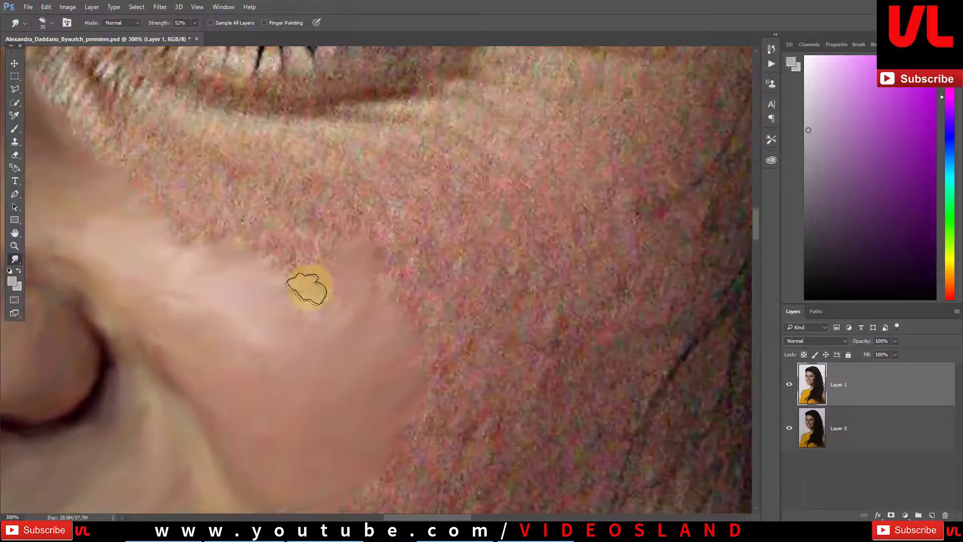
mouse_move(308, 281)
mouse_down()
mouse_move(258, 217)
mouse_move(194, 233)
mouse_move(254, 226)
mouse_move(322, 251)
mouse_move(307, 273)
mouse_move(366, 303)
mouse_move(449, 317)
mouse_move(517, 306)
mouse_move(469, 376)
mouse_up()
key([)
key([)
key([)
key(])
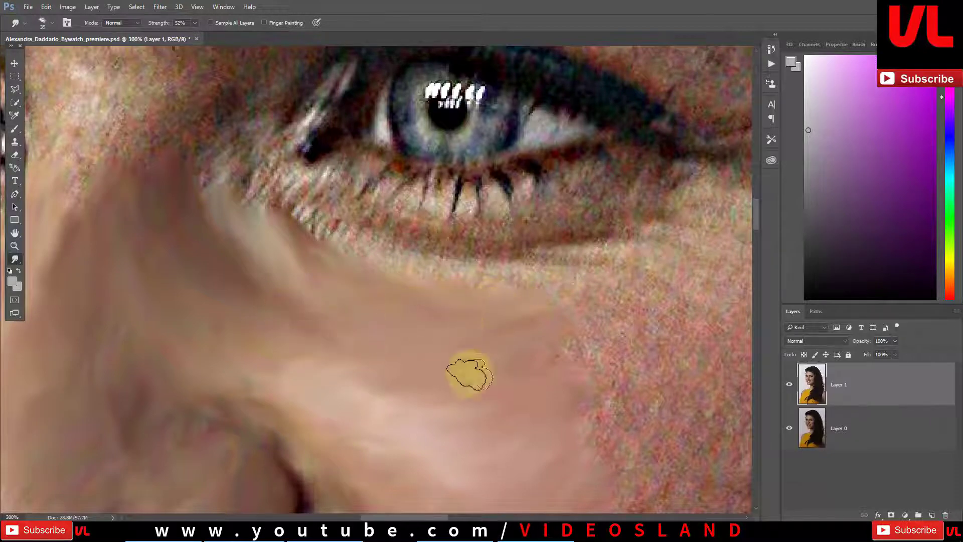
key(])
mouse_move(318, 223)
mouse_down()
mouse_move(416, 268)
mouse_move(477, 269)
mouse_move(421, 248)
mouse_up()
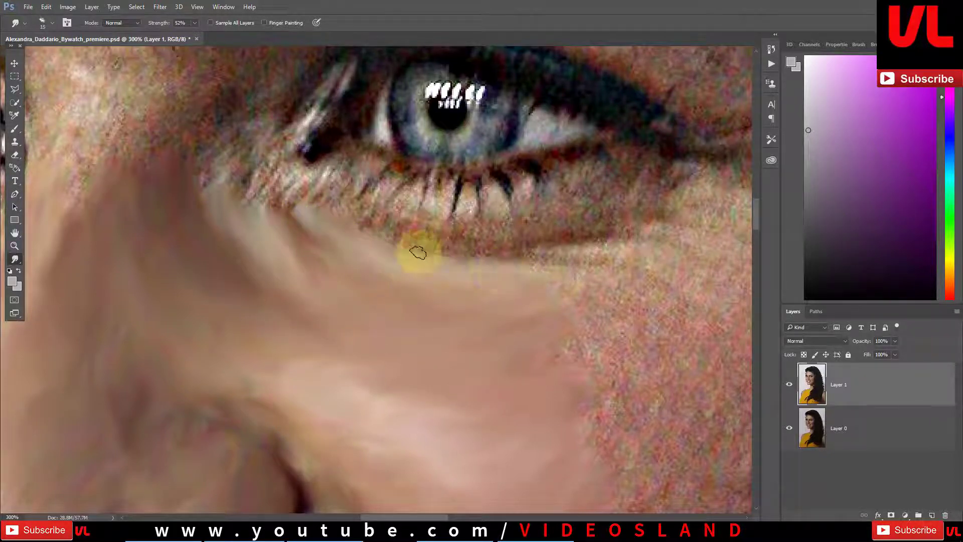
key([)
key([)
key([)
mouse_move(201, 171)
mouse_down()
mouse_move(215, 155)
mouse_move(275, 213)
mouse_move(215, 189)
mouse_move(191, 156)
mouse_up()
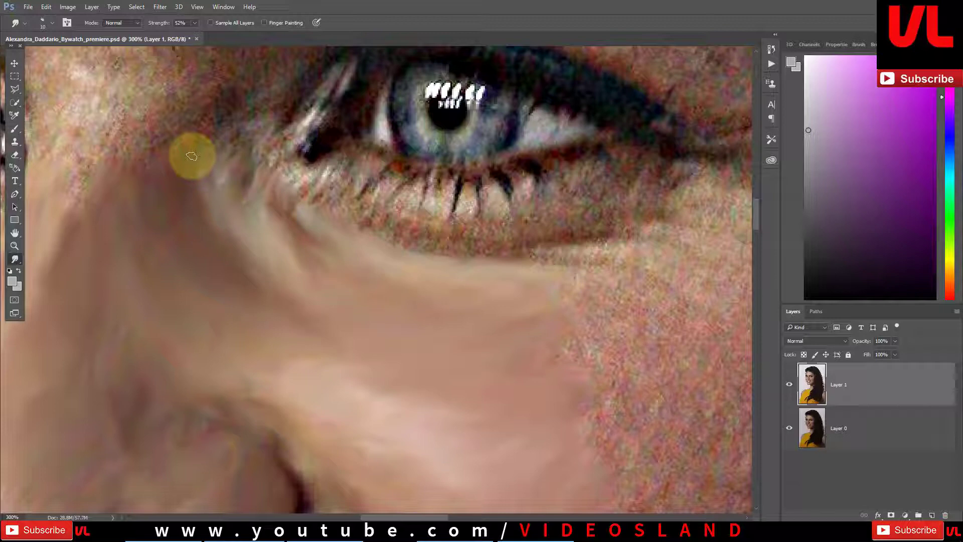
Step: Smooth the cheek skin down toward the mouth
mouse_move(191, 156)
mouse_down()
mouse_move(224, 187)
mouse_move(419, 214)
mouse_move(286, 208)
mouse_move(249, 147)
mouse_move(419, 215)
mouse_move(394, 194)
mouse_move(520, 215)
mouse_move(497, 236)
mouse_move(423, 205)
mouse_up()
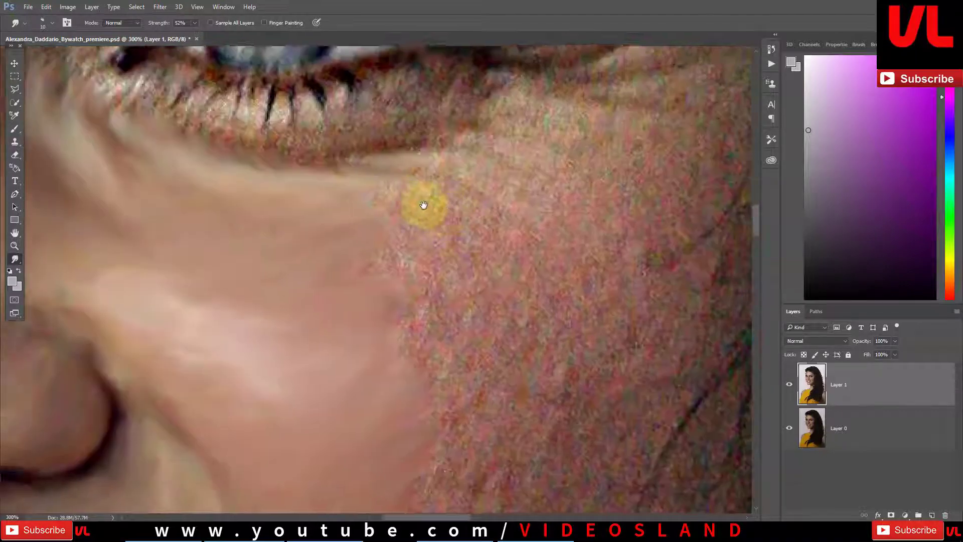
scroll(423, 205, down, 2)
mouse_move(376, 258)
mouse_down()
mouse_move(374, 304)
mouse_move(408, 322)
mouse_move(363, 260)
mouse_up()
mouse_move(348, 294)
mouse_down()
mouse_move(378, 230)
mouse_move(395, 258)
mouse_move(369, 221)
mouse_move(346, 307)
mouse_move(282, 339)
mouse_move(312, 348)
mouse_move(335, 387)
mouse_move(273, 436)
mouse_move(294, 361)
mouse_move(293, 372)
mouse_move(322, 391)
mouse_up()
key(bracketleft)
key(bracketleft)
key(bracketleft)
Step: Smudge the chin's pinkish patches and the skin from lip corner to jaw
scroll(295, 349, down, 3)
scroll(323, 391, down, 2)
scroll(323, 391, left, 2)
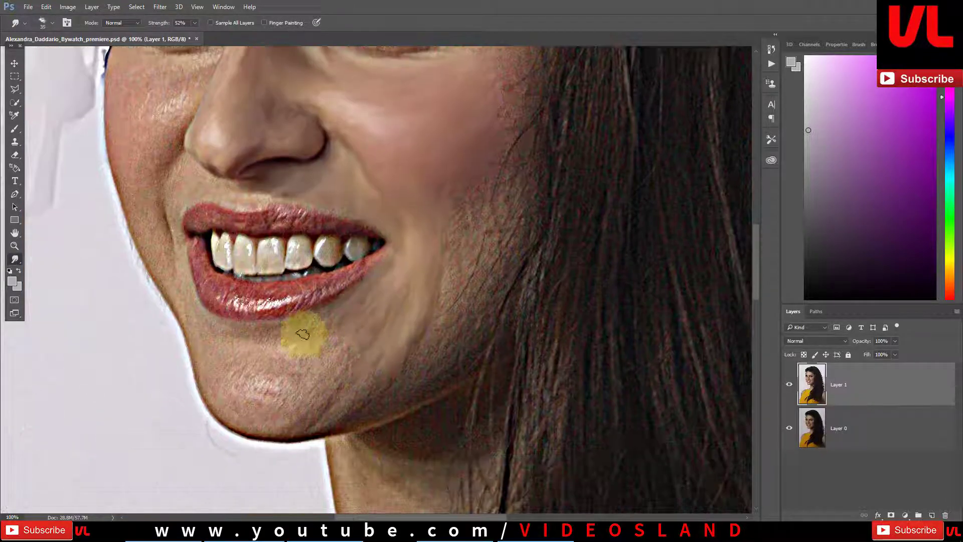
key(bracketright)
key(bracketright)
scroll(363, 324, left, 3)
scroll(363, 324, down, 1)
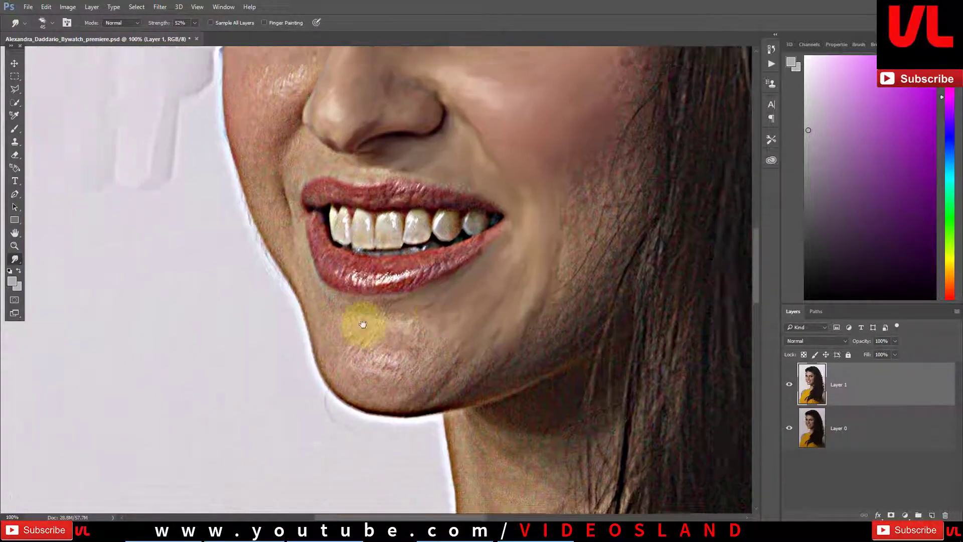
drag(363, 324, 396, 320)
key(bracketleft)
key(bracketleft)
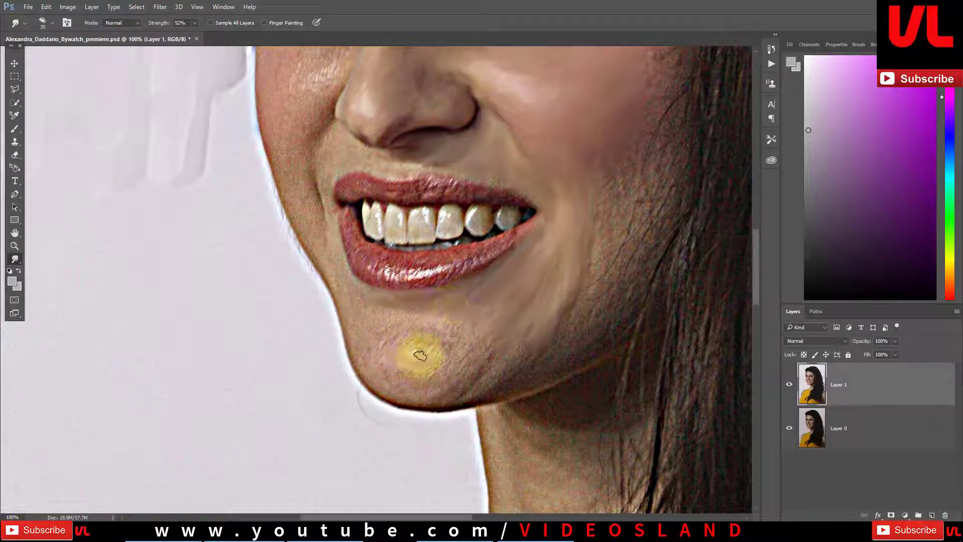
mouse_move(420, 355)
mouse_down()
mouse_move(387, 337)
mouse_move(437, 347)
mouse_up()
mouse_move(374, 321)
mouse_down()
mouse_move(469, 361)
mouse_move(469, 318)
mouse_move(447, 386)
mouse_move(459, 360)
mouse_move(388, 379)
mouse_move(359, 363)
mouse_up()
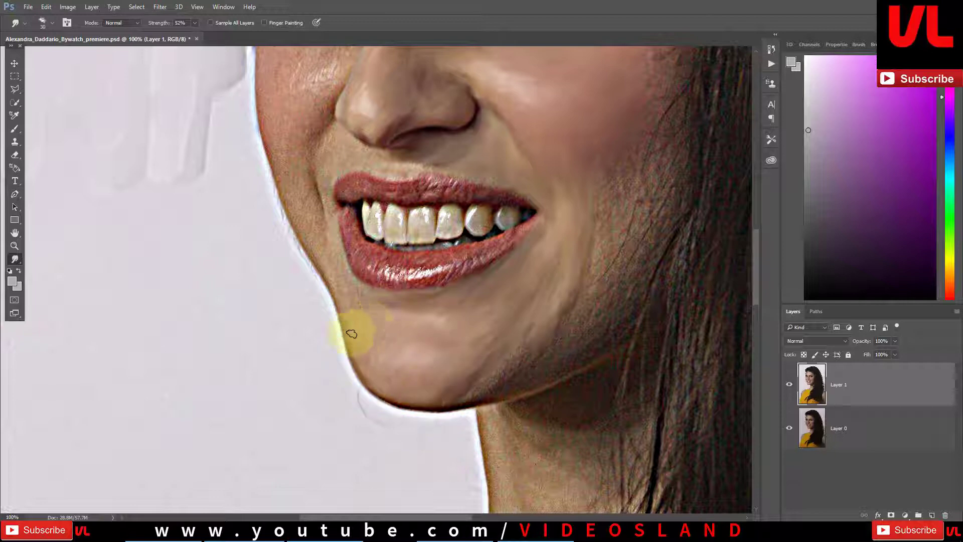
mouse_move(374, 291)
mouse_down()
mouse_move(492, 393)
mouse_move(535, 385)
mouse_move(597, 345)
mouse_move(621, 161)
mouse_move(610, 247)
mouse_up()
Step: Smear the teeth into smooth painted shapes
scroll(585, 300, up, 3)
scroll(518, 252, up, 2)
drag(518, 251, 447, 234)
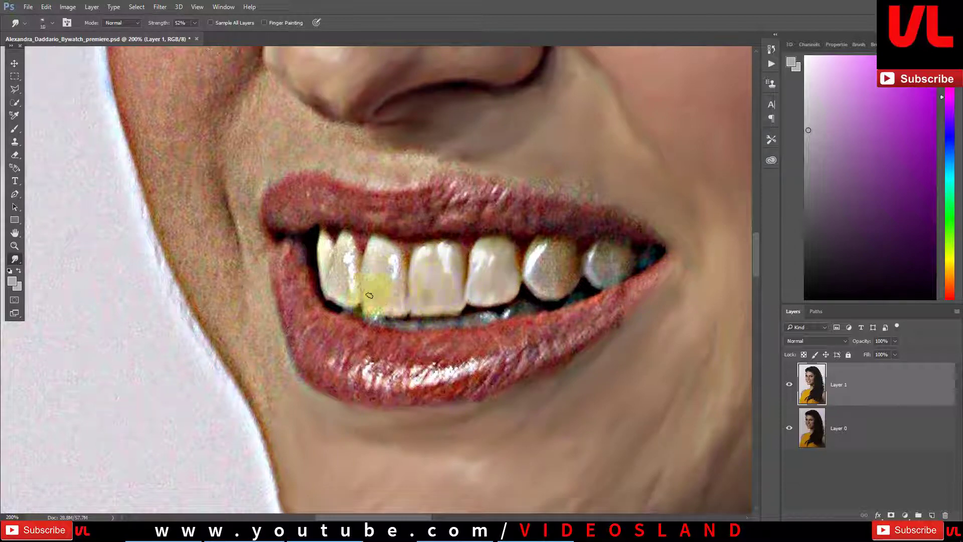
drag(395, 312, 469, 270)
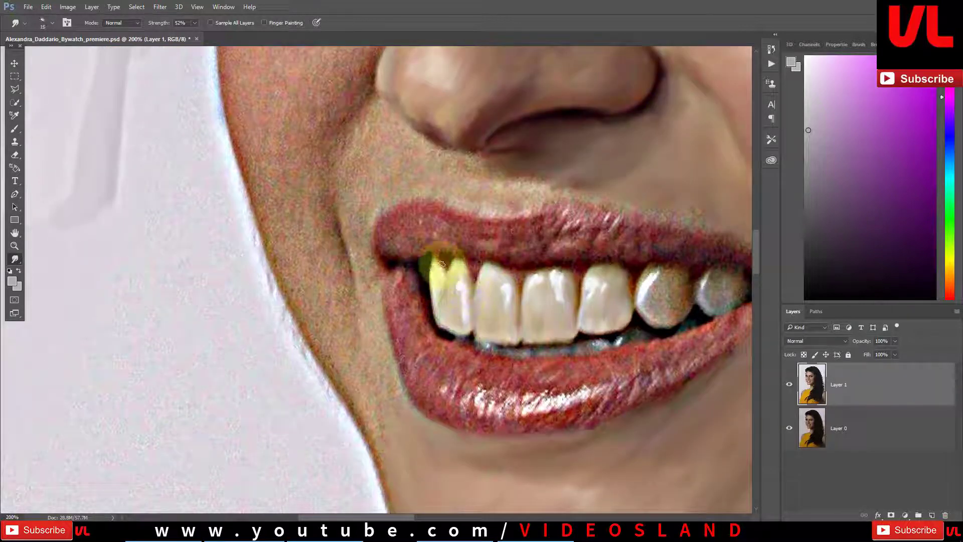
mouse_move(478, 276)
mouse_down()
mouse_move(482, 284)
mouse_move(488, 266)
mouse_move(459, 292)
mouse_move(483, 328)
mouse_move(502, 278)
mouse_move(647, 301)
mouse_up()
Step: Smooth the upper lip from its edge to the mouth corner with a larger brush
key(])
mouse_move(423, 268)
mouse_down()
mouse_move(493, 255)
mouse_move(440, 249)
mouse_up()
key(])
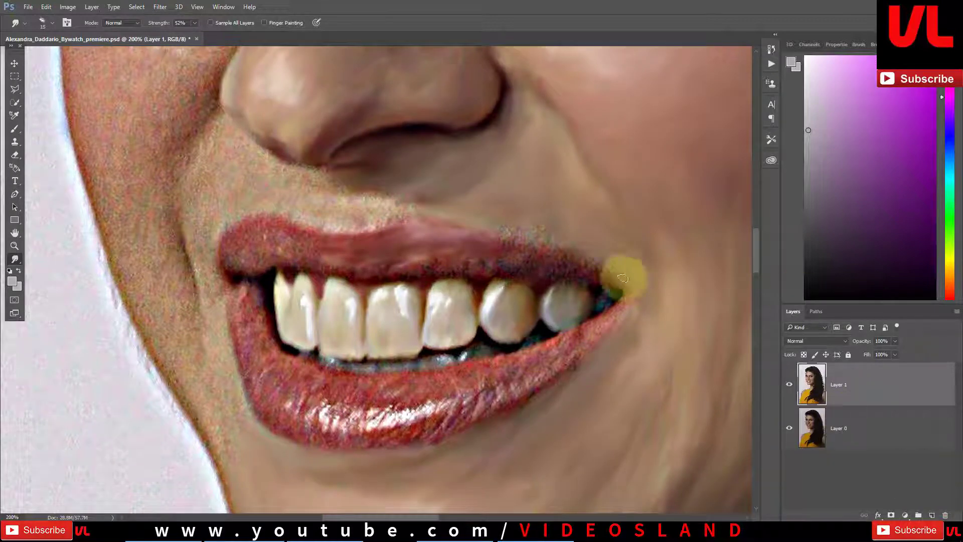
mouse_move(623, 273)
mouse_down()
mouse_move(506, 220)
mouse_move(570, 256)
mouse_move(570, 247)
mouse_move(602, 276)
mouse_move(522, 254)
mouse_move(603, 302)
mouse_move(623, 300)
mouse_move(502, 263)
mouse_up()
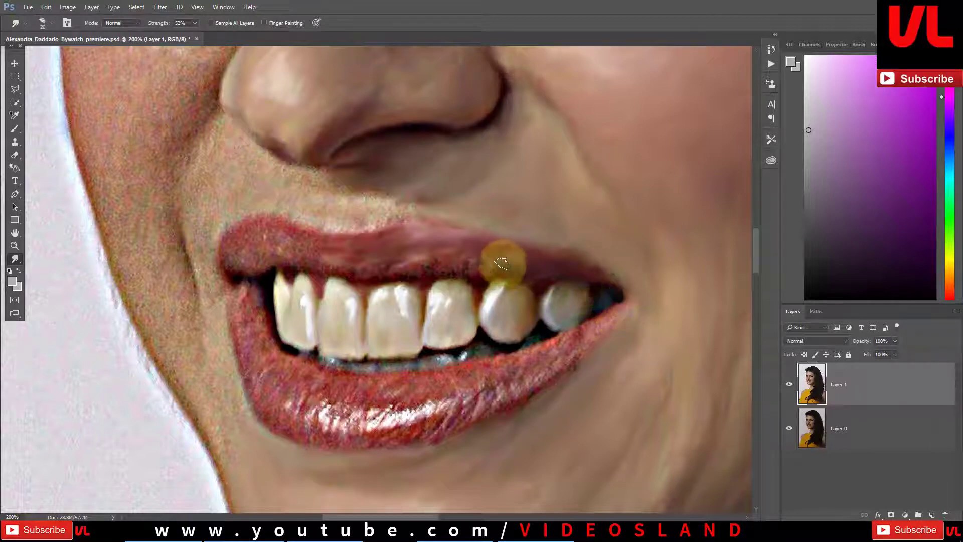
mouse_move(552, 283)
mouse_down()
mouse_move(475, 278)
mouse_move(553, 295)
mouse_move(558, 313)
mouse_up()
drag(552, 272, 513, 281)
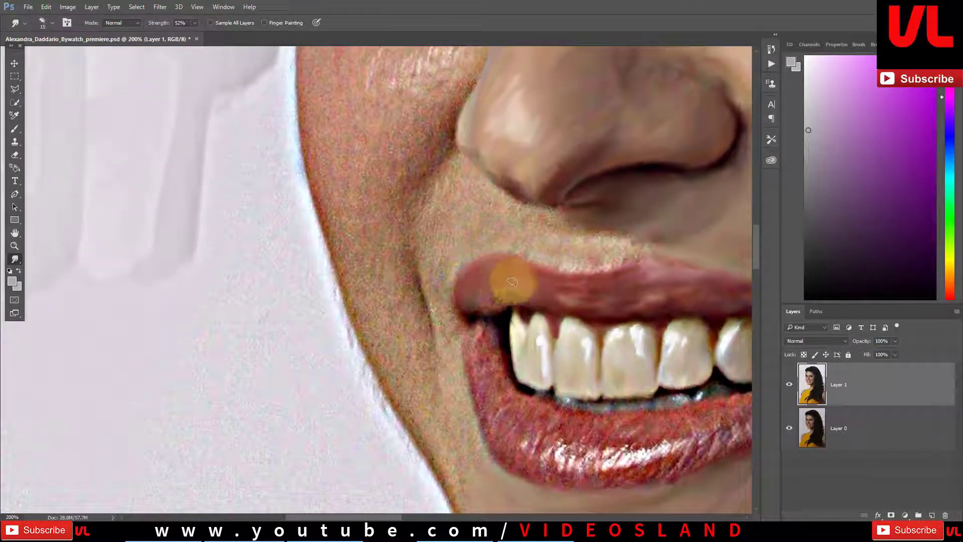
scroll(490, 306, down, 1)
mouse_move(445, 268)
mouse_down()
mouse_move(488, 300)
mouse_move(462, 355)
mouse_up()
Step: Smooth the lower-lip gloss, the area above the lower lip and the chin edge
scroll(453, 312, down, 3)
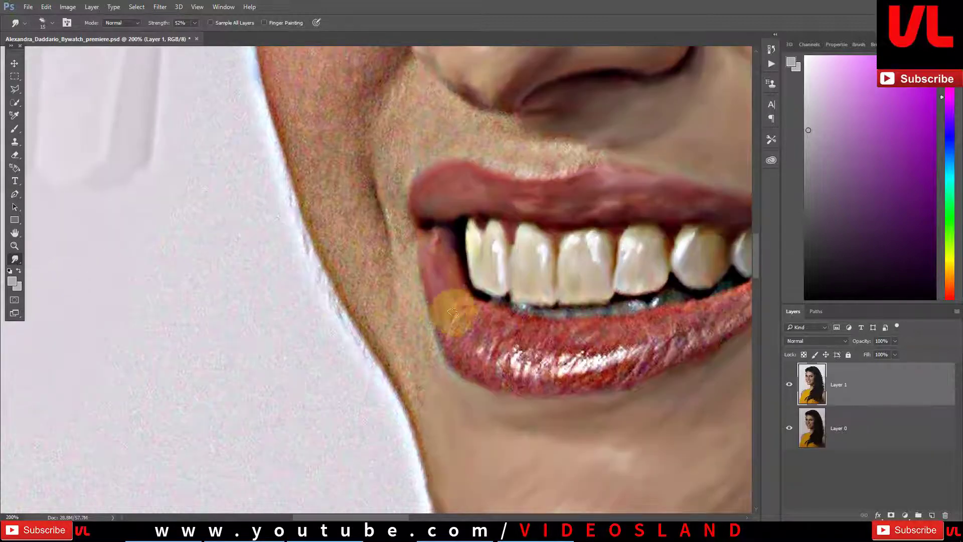
scroll(465, 317, down, 2)
key(bracketleft)
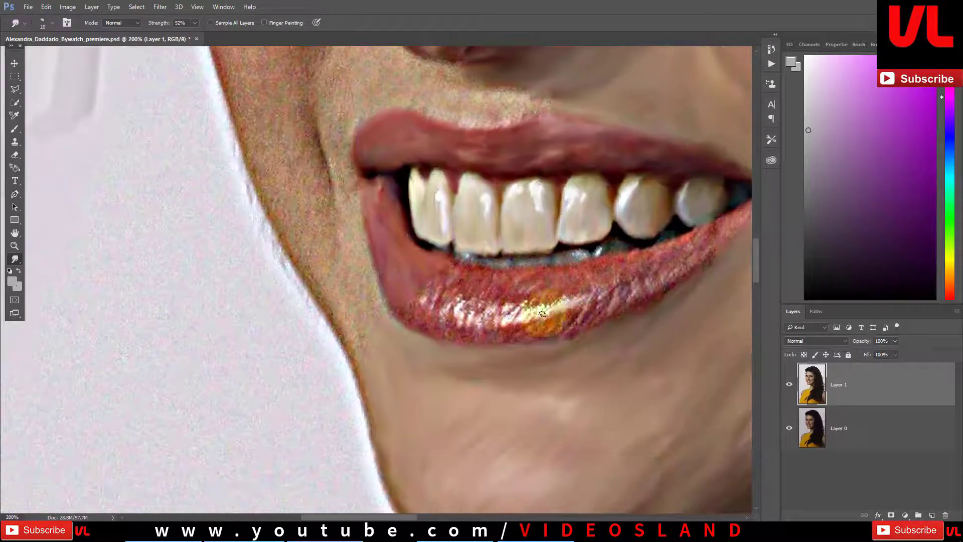
mouse_move(486, 318)
mouse_down()
mouse_move(478, 322)
mouse_move(430, 269)
mouse_up()
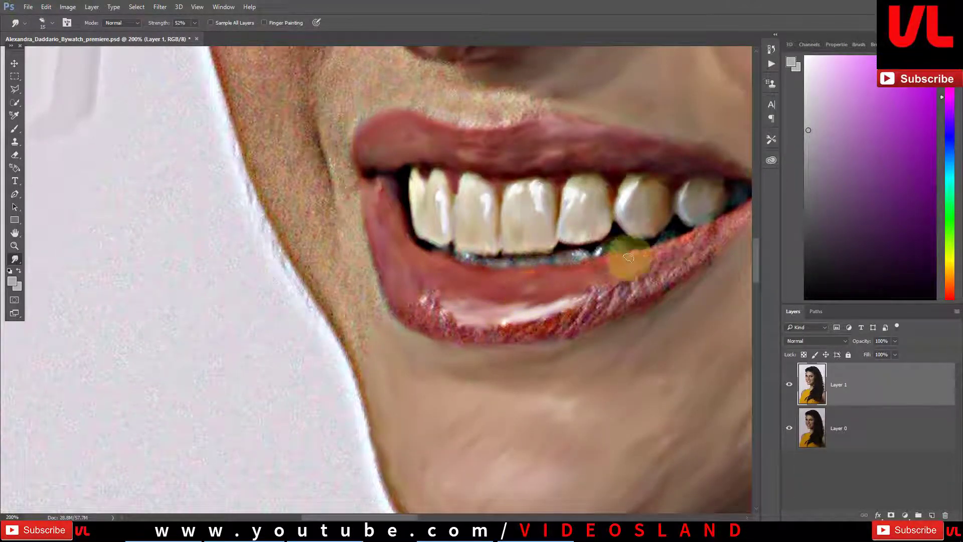
mouse_move(543, 289)
mouse_down()
mouse_move(683, 232)
mouse_move(571, 282)
mouse_move(465, 261)
mouse_move(542, 272)
mouse_up()
scroll(683, 232, right, 3)
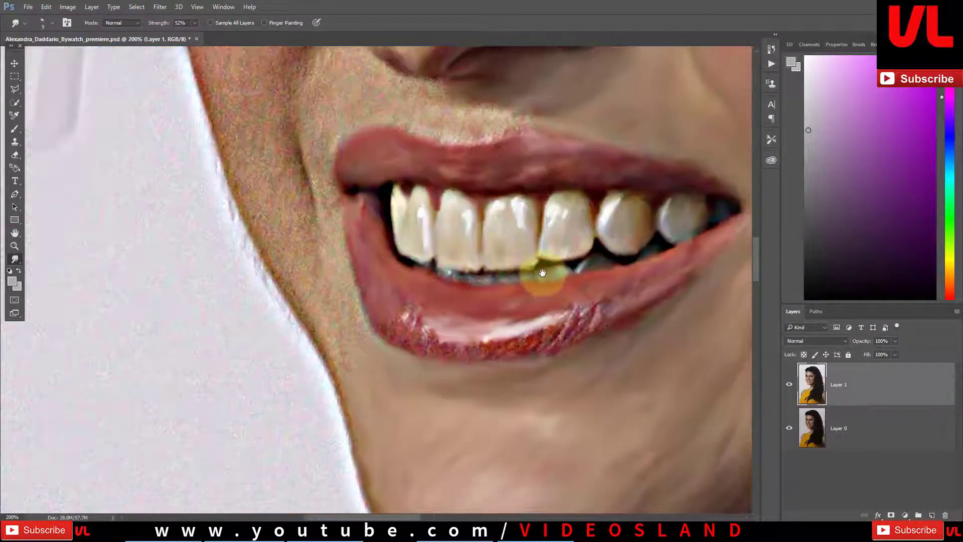
mouse_move(455, 279)
mouse_down()
mouse_move(404, 339)
mouse_move(477, 355)
mouse_move(611, 322)
mouse_move(462, 326)
mouse_move(429, 370)
mouse_move(422, 429)
mouse_up()
mouse_move(365, 314)
mouse_down()
mouse_move(408, 286)
mouse_move(430, 337)
mouse_move(439, 308)
mouse_move(447, 361)
mouse_move(404, 312)
mouse_move(390, 331)
mouse_up()
scroll(430, 337, up, 2)
Step: Smudge the speckled cheek skin beside the nose and along the chin edge
key(bracketright)
scroll(370, 363, up, 2)
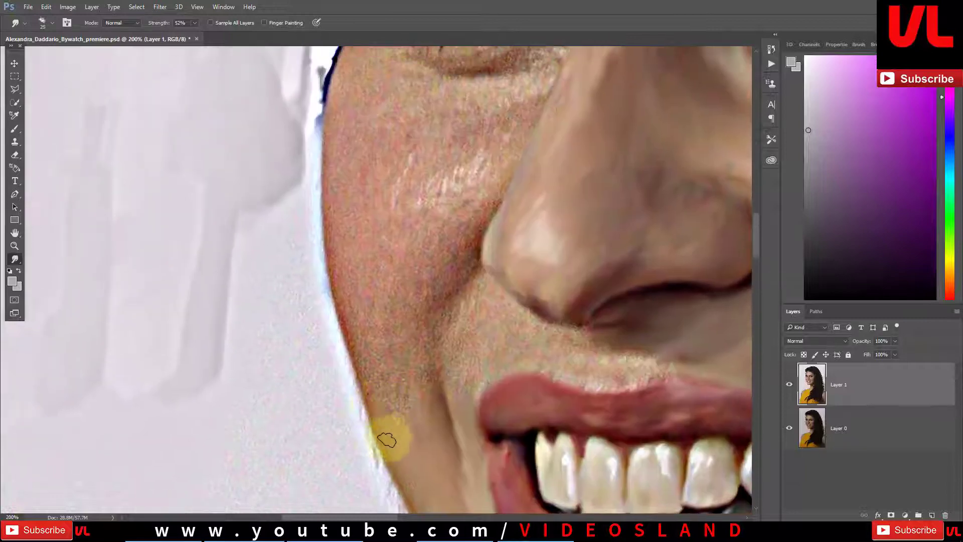
mouse_move(389, 440)
mouse_down()
mouse_move(402, 329)
mouse_move(348, 322)
mouse_move(423, 291)
mouse_move(354, 242)
mouse_move(424, 200)
mouse_move(365, 189)
mouse_up()
scroll(369, 226, up, 2)
mouse_move(372, 258)
mouse_down()
mouse_move(430, 280)
mouse_move(376, 226)
mouse_move(522, 209)
mouse_move(483, 241)
mouse_move(516, 247)
mouse_move(469, 288)
mouse_move(450, 284)
mouse_move(428, 316)
mouse_move(456, 340)
mouse_move(465, 286)
mouse_move(432, 344)
mouse_move(453, 307)
mouse_move(419, 267)
mouse_up()
Step: Smooth the skin above the upper lip with a smaller brush
key(bracketleft)
key(bracketleft)
key(bracketleft)
key(bracketleft)
scroll(490, 276, down, 2)
key(bracketright)
key(bracketright)
scroll(464, 293, down, 3)
key(bracketleft)
key(bracketleft)
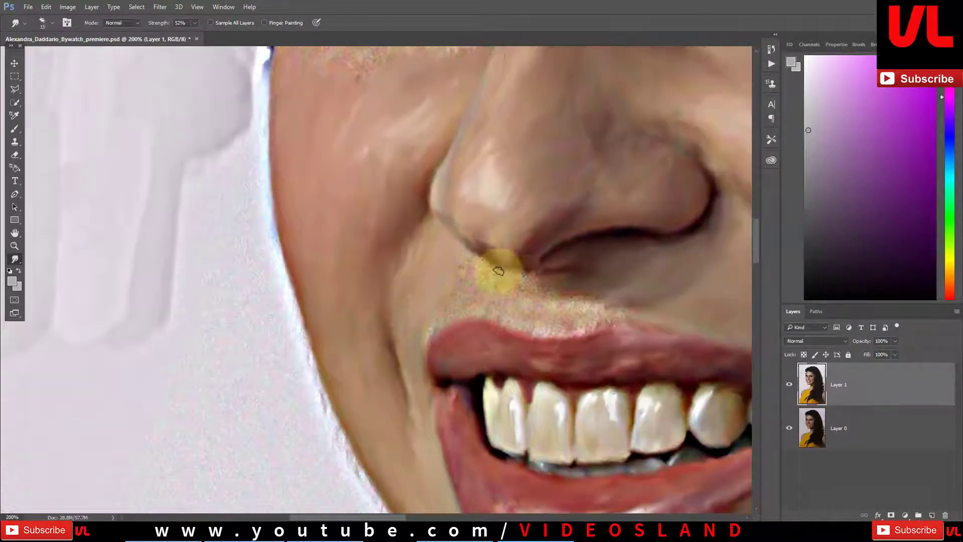
mouse_move(499, 269)
mouse_down()
mouse_move(554, 307)
mouse_move(550, 326)
mouse_move(507, 319)
mouse_move(451, 280)
mouse_move(451, 311)
mouse_move(581, 317)
mouse_up()
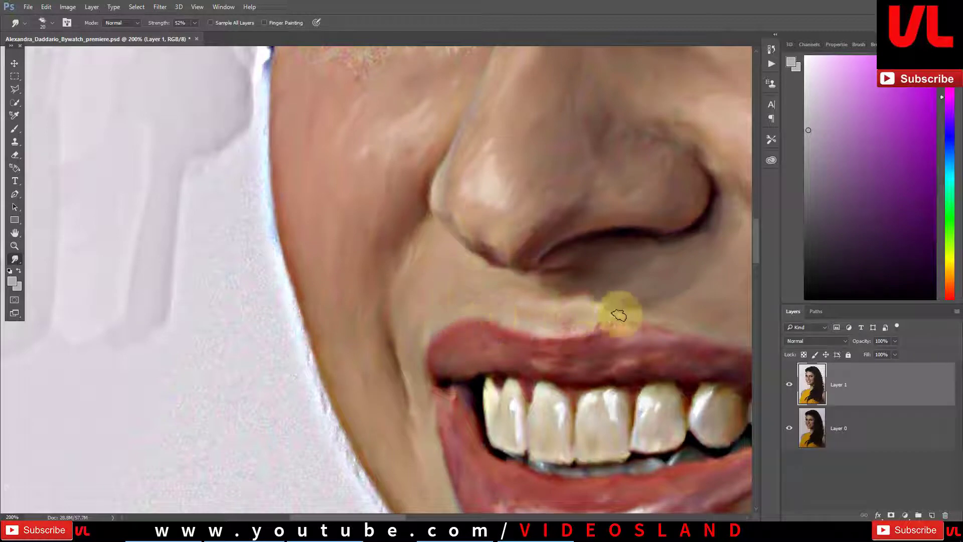
scroll(462, 243, up, 5)
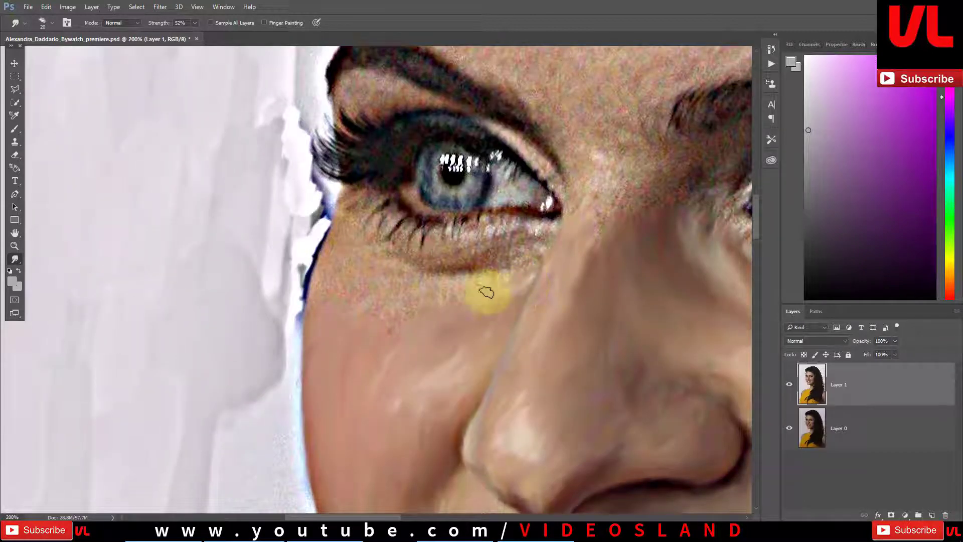
Step: Smudge the speckled skin under the eye and along the lower eyelid
key(bracketleft)
mouse_move(429, 307)
mouse_down()
mouse_move(319, 301)
mouse_move(333, 262)
mouse_move(435, 274)
mouse_move(514, 260)
mouse_up()
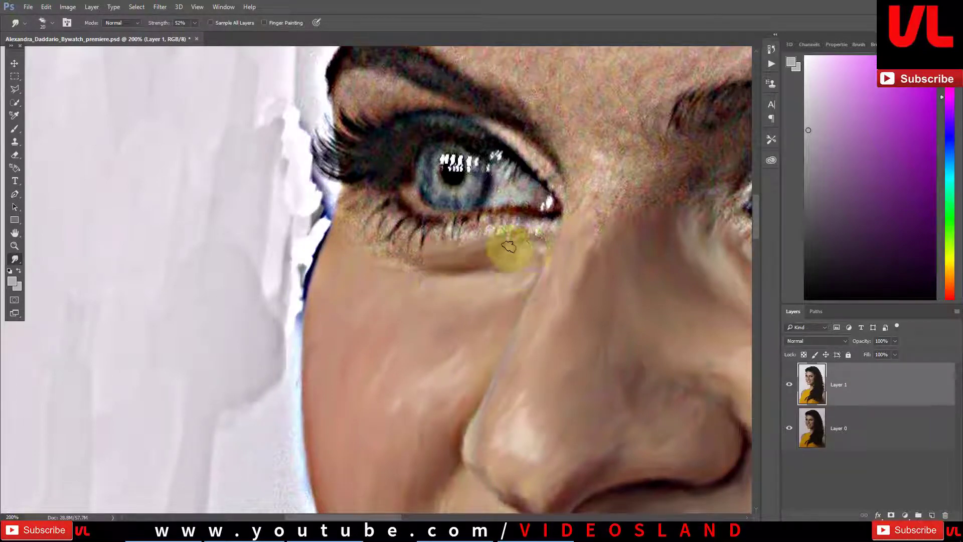
key(bracketleft)
mouse_move(552, 220)
mouse_down()
mouse_move(458, 232)
mouse_move(393, 264)
mouse_move(414, 249)
mouse_move(493, 258)
mouse_move(455, 266)
mouse_move(451, 222)
mouse_move(428, 247)
mouse_up()
key(bracketright)
key(bracketleft)
mouse_move(415, 207)
mouse_down()
mouse_move(430, 243)
mouse_move(408, 231)
mouse_up()
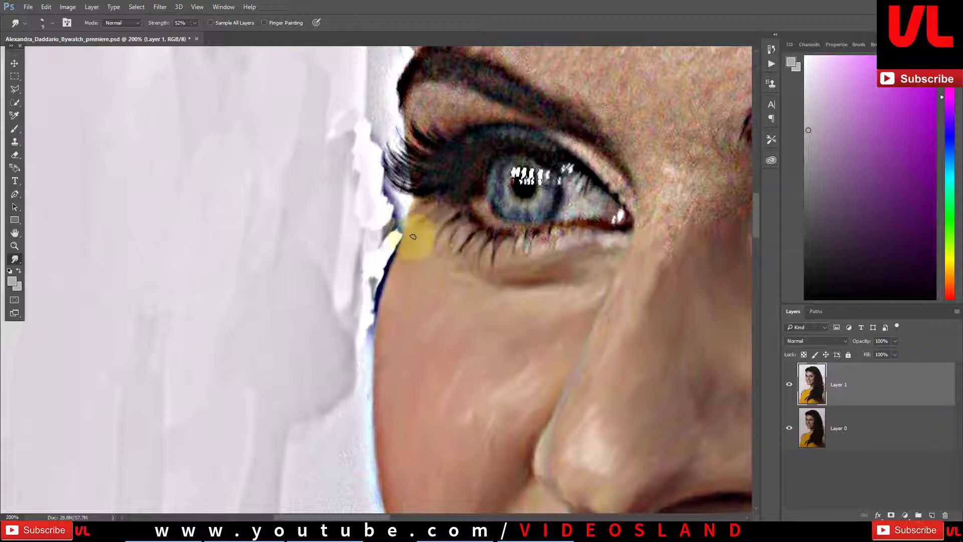
Step: Smooth the outer eye corner, then the nose bridge with a much larger brush
key(bracketleft)
key(bracketleft)
mouse_move(543, 238)
mouse_down()
mouse_move(387, 258)
mouse_move(393, 216)
mouse_move(355, 189)
mouse_move(453, 230)
mouse_move(457, 242)
mouse_move(344, 237)
mouse_move(333, 226)
mouse_move(464, 206)
mouse_move(440, 216)
mouse_move(447, 183)
mouse_move(516, 189)
mouse_up()
key(])
key(])
key(])
scroll(419, 264, right, 3)
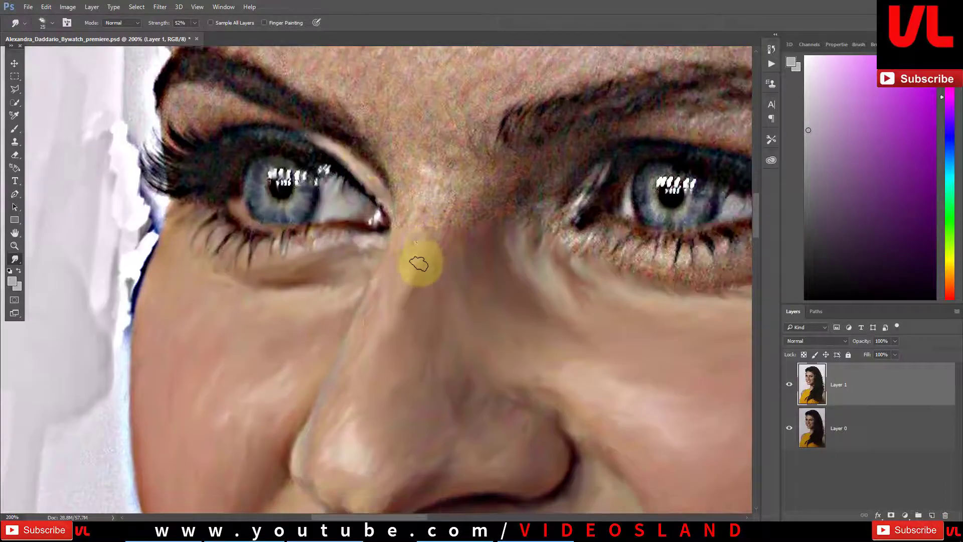
mouse_move(380, 221)
mouse_down()
mouse_move(361, 316)
mouse_move(432, 174)
mouse_move(507, 200)
mouse_move(425, 165)
mouse_up()
Step: With a smaller Smudge brush, smooth the brow skin and smear the inner eye corner
scroll(426, 165, up, 3)
scroll(425, 166, right, 3)
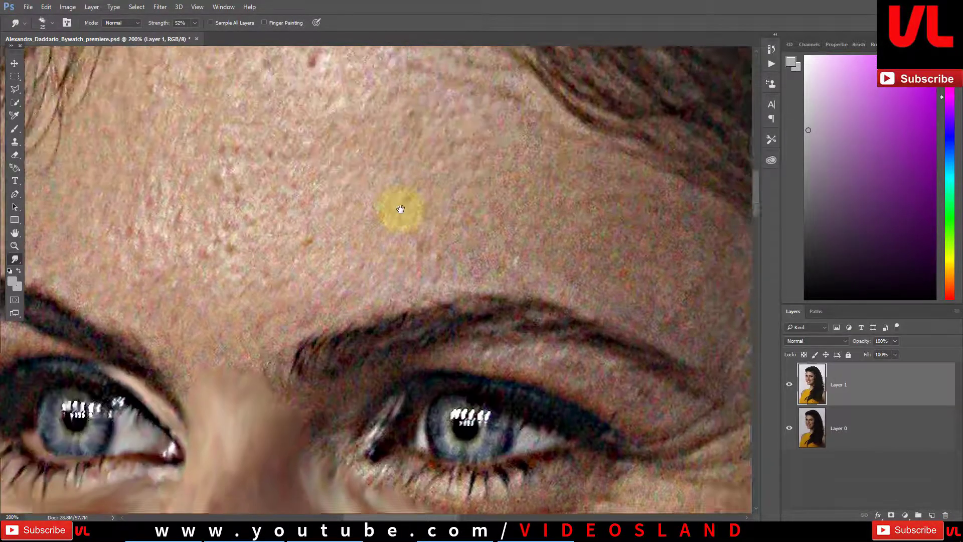
key([)
key([)
key([)
mouse_move(401, 209)
mouse_down()
mouse_move(315, 269)
mouse_move(408, 232)
mouse_move(452, 250)
mouse_move(447, 204)
mouse_move(464, 241)
mouse_move(570, 230)
mouse_up()
key(bracketright)
mouse_move(344, 318)
mouse_down()
mouse_move(344, 339)
mouse_move(314, 312)
mouse_move(388, 297)
mouse_move(415, 269)
mouse_move(501, 264)
mouse_move(466, 232)
mouse_up()
Step: Smooth the upper eyelid skin and the lid crease at the outer corner
key(bracketright)
key(bracketright)
scroll(480, 264, right, 3)
scroll(467, 232, right, 3)
key(bracketleft)
key(bracketleft)
mouse_move(394, 201)
mouse_down()
mouse_move(459, 224)
mouse_move(412, 243)
mouse_move(438, 209)
mouse_move(336, 163)
mouse_up()
mouse_move(481, 258)
mouse_down()
mouse_move(451, 262)
mouse_move(469, 270)
mouse_move(399, 323)
mouse_move(382, 322)
mouse_move(441, 301)
mouse_move(351, 307)
mouse_move(387, 290)
mouse_move(378, 327)
mouse_move(330, 312)
mouse_up()
key(bracketright)
Step: Smudge the lower lash line and drag the upper lashes toward the iris
scroll(387, 291, left, 3)
key(bracketleft)
key(bracketleft)
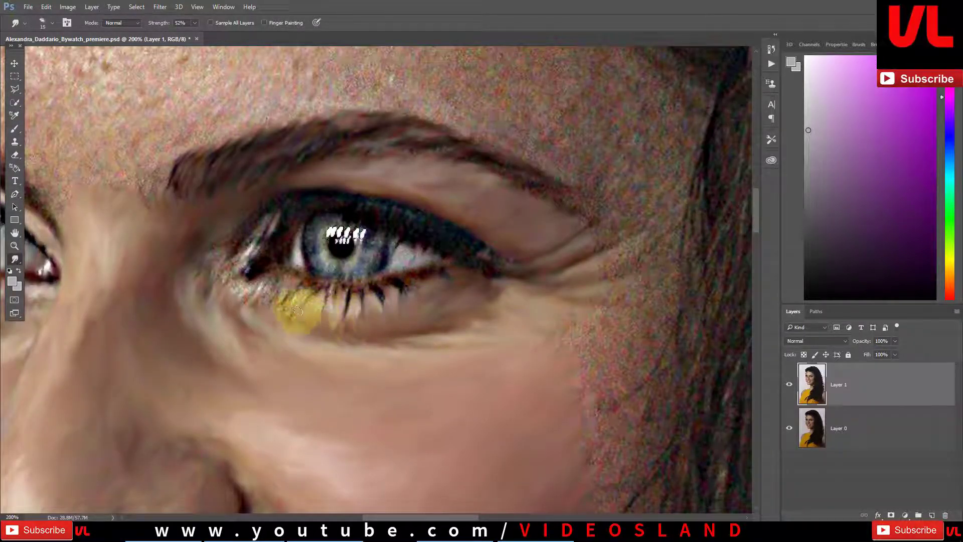
drag(279, 294, 244, 282)
key(bracketleft)
mouse_move(227, 250)
mouse_down()
mouse_move(275, 200)
mouse_move(355, 232)
mouse_move(320, 255)
mouse_move(417, 262)
mouse_move(402, 288)
mouse_move(414, 241)
mouse_move(344, 290)
mouse_move(258, 253)
mouse_move(273, 209)
mouse_move(353, 202)
mouse_up()
key(bracketright)
key(bracketleft)
key(bracketleft)
Step: Zoom out, enlarge the Smudge brush, and smooth the eyebrow and forehead skin texture
key(bracketright)
key(ctrl+minus)
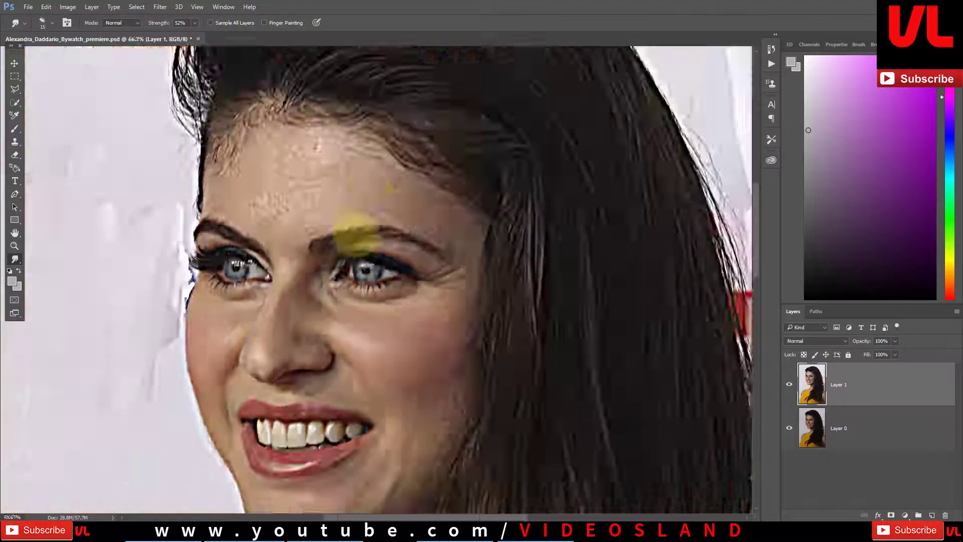
key(bracketright)
mouse_move(290, 269)
mouse_down()
mouse_move(232, 238)
mouse_move(402, 103)
mouse_move(389, 144)
mouse_move(322, 197)
mouse_move(435, 206)
mouse_move(448, 146)
mouse_up()
key(bracketright)
key(bracketright)
key(bracketright)
mouse_move(357, 213)
mouse_down()
mouse_move(454, 221)
mouse_move(494, 166)
mouse_move(509, 194)
mouse_move(580, 212)
mouse_move(559, 199)
mouse_move(616, 242)
mouse_move(610, 276)
mouse_up()
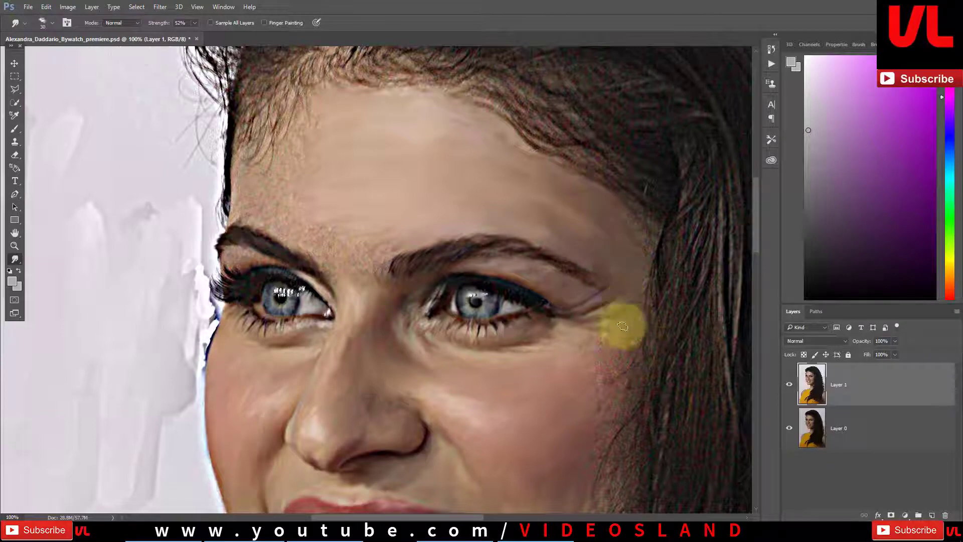
Step: Zoom further out toward the hair and soften the temple skin along the hairline
mouse_move(622, 326)
mouse_down()
mouse_move(580, 295)
mouse_move(552, 316)
mouse_move(555, 346)
mouse_move(540, 221)
mouse_move(415, 337)
mouse_up()
key(ctrl+minus)
mouse_move(458, 262)
mouse_down()
mouse_move(477, 303)
mouse_move(518, 278)
mouse_move(481, 215)
mouse_move(408, 215)
mouse_move(460, 185)
mouse_move(403, 175)
mouse_move(330, 208)
mouse_move(305, 170)
mouse_move(312, 136)
mouse_move(274, 215)
mouse_move(279, 254)
mouse_move(333, 254)
mouse_move(333, 291)
mouse_move(317, 232)
mouse_move(302, 326)
mouse_move(386, 348)
mouse_move(356, 382)
mouse_up()
key(bracketright)
Step: Zoom out to 50% and smear the hair at the top of the head
key(ctrl+minus)
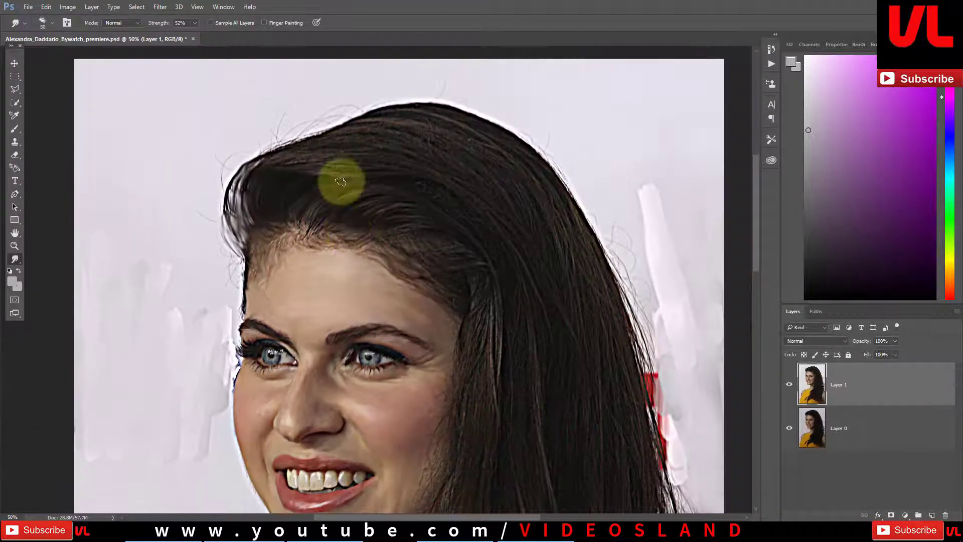
mouse_move(340, 181)
mouse_down()
mouse_move(274, 147)
mouse_move(370, 179)
mouse_move(440, 167)
mouse_move(386, 116)
mouse_move(295, 146)
mouse_move(462, 141)
mouse_move(390, 134)
mouse_move(340, 107)
mouse_move(520, 221)
mouse_move(442, 223)
mouse_move(344, 198)
mouse_move(378, 180)
mouse_move(391, 252)
mouse_move(355, 215)
mouse_move(344, 144)
mouse_move(441, 197)
mouse_move(439, 330)
mouse_move(361, 166)
mouse_move(296, 189)
mouse_move(344, 410)
mouse_move(270, 338)
mouse_up()
key(bracketright)
key(bracketright)
key(bracketright)
key(bracketright)
scroll(434, 209, down, 3)
key(bracketleft)
scroll(355, 215, down, 3)
Step: Smear the mid-length hair into painterly strands with a 100–175 px brush
key(bracketright)
key(bracketleft)
key(bracketleft)
key(bracketleft)
scroll(271, 338, down, 3)
mouse_move(271, 276)
mouse_down()
mouse_move(316, 335)
mouse_move(327, 391)
mouse_move(346, 356)
mouse_move(249, 279)
mouse_up()
scroll(326, 391, down, 3)
key(bracketright)
key(bracketright)
key(bracketright)
scroll(356, 268, up, 3)
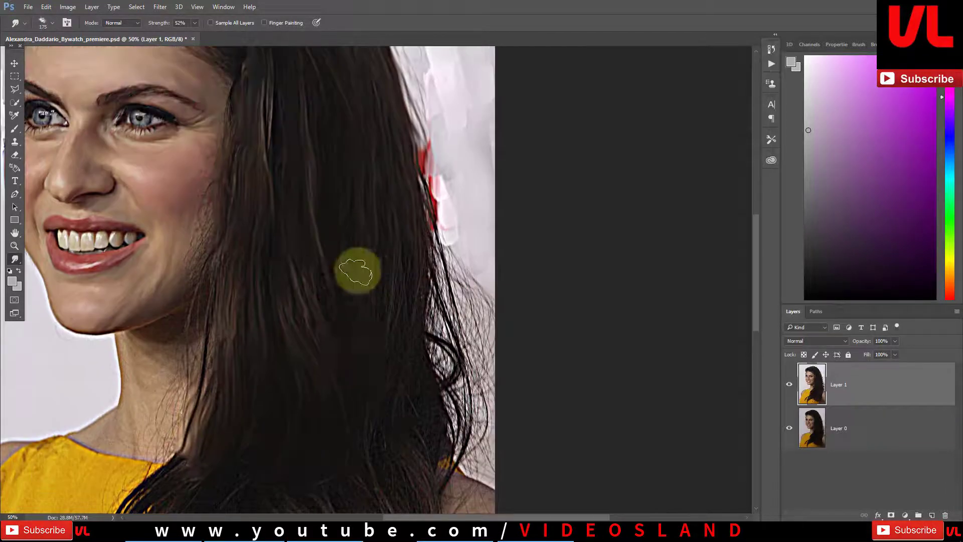
mouse_move(357, 268)
mouse_down()
mouse_move(389, 279)
mouse_move(441, 374)
mouse_move(462, 323)
mouse_move(391, 322)
mouse_move(369, 264)
mouse_up()
scroll(462, 322, down, 3)
scroll(392, 322, down, 3)
key(bracketleft)
scroll(409, 308, down, 3)
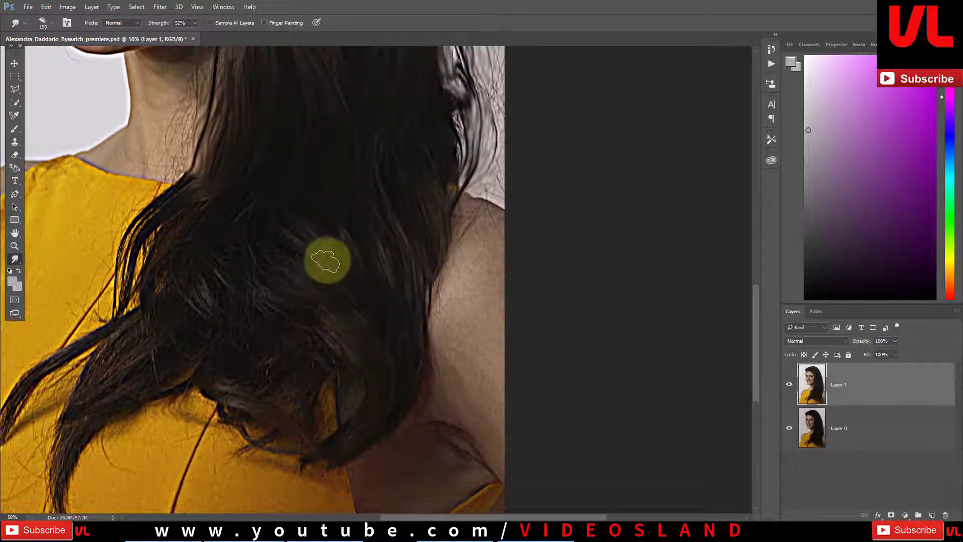
Step: Smear the hair ends down toward the nape
scroll(252, 195, left, 3)
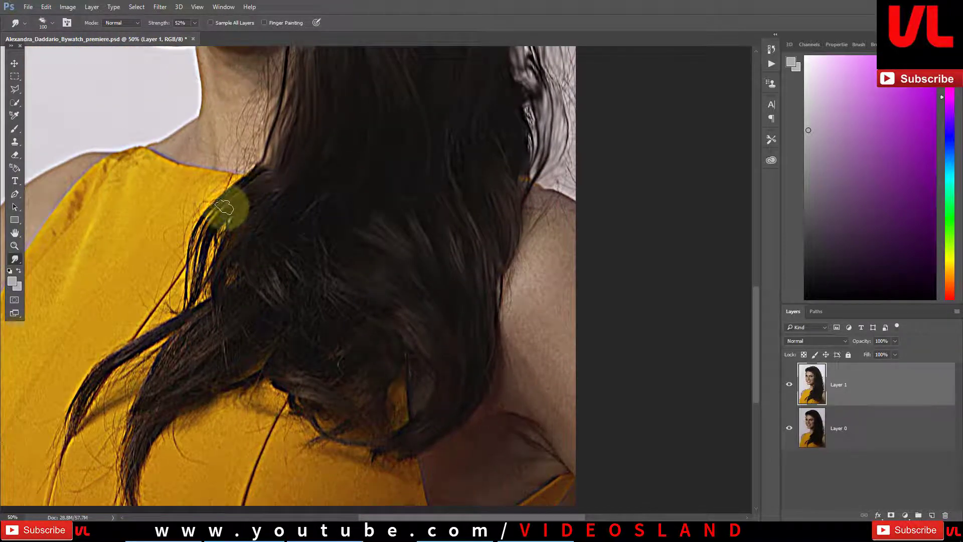
scroll(225, 235, down, 2)
scroll(228, 261, left, 2)
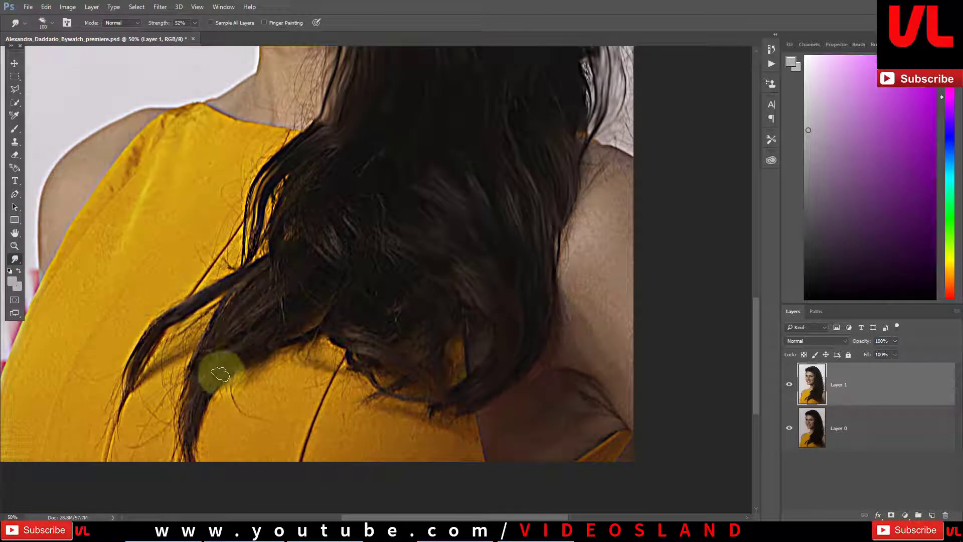
key(bracketright)
key(bracketright)
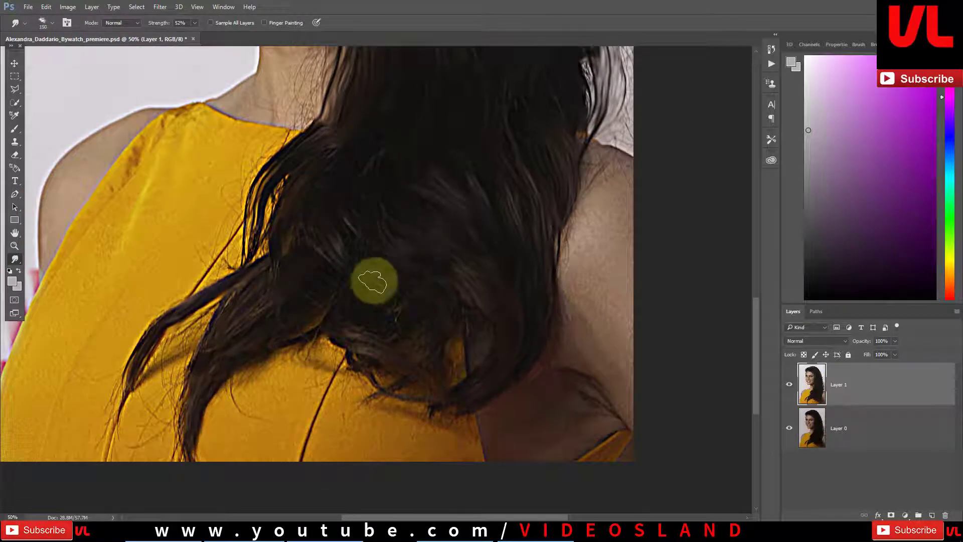
key(bracketleft)
mouse_move(373, 282)
mouse_down()
mouse_move(437, 350)
mouse_move(426, 291)
mouse_move(398, 386)
mouse_move(437, 409)
mouse_up()
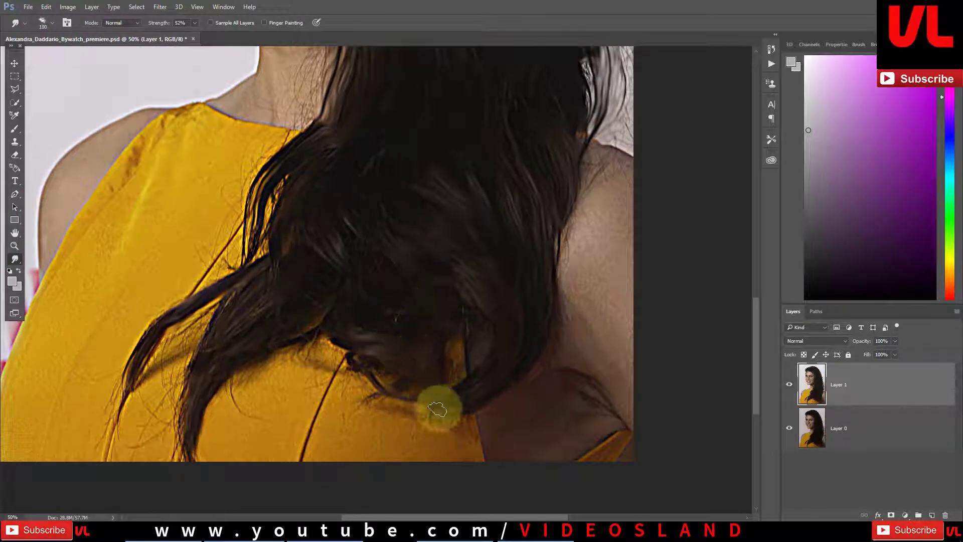
key(bracketleft)
Step: Pan down toward the neck while reducing the Smudge brush size
scroll(351, 225, up, 5)
scroll(344, 172, right, 1)
scroll(326, 191, up, 1)
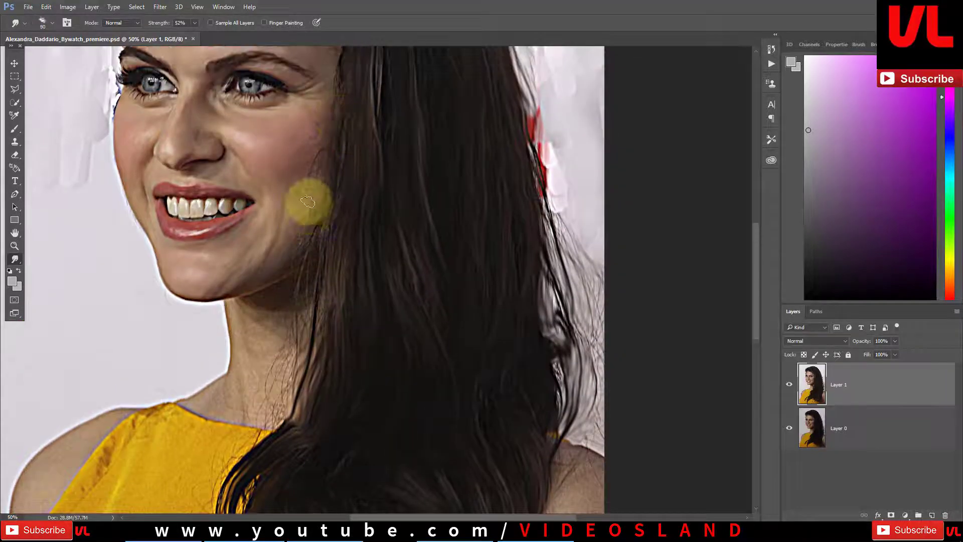
key(bracketleft)
scroll(325, 172, down, 1)
scroll(315, 211, left, 1)
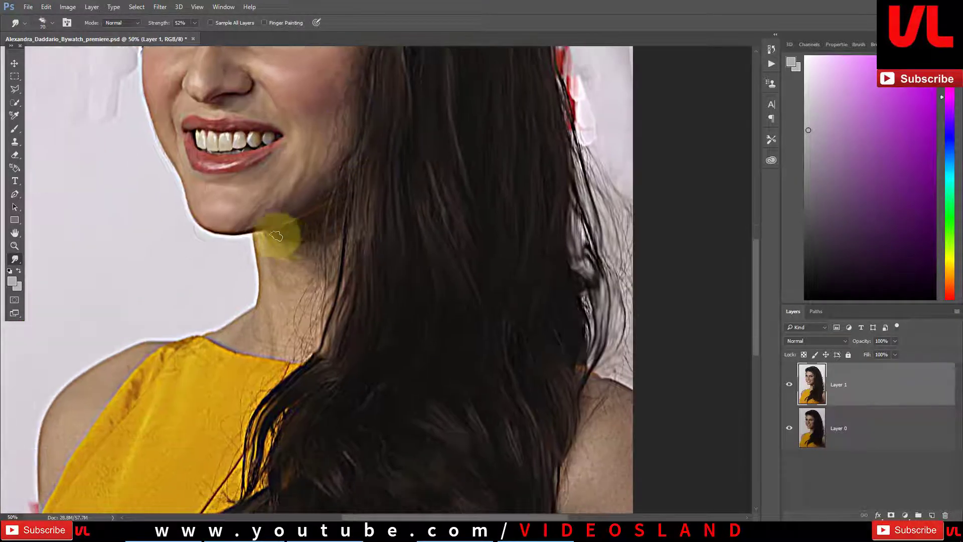
key(bracketleft)
scroll(321, 252, down, 1)
scroll(326, 254, left, 1)
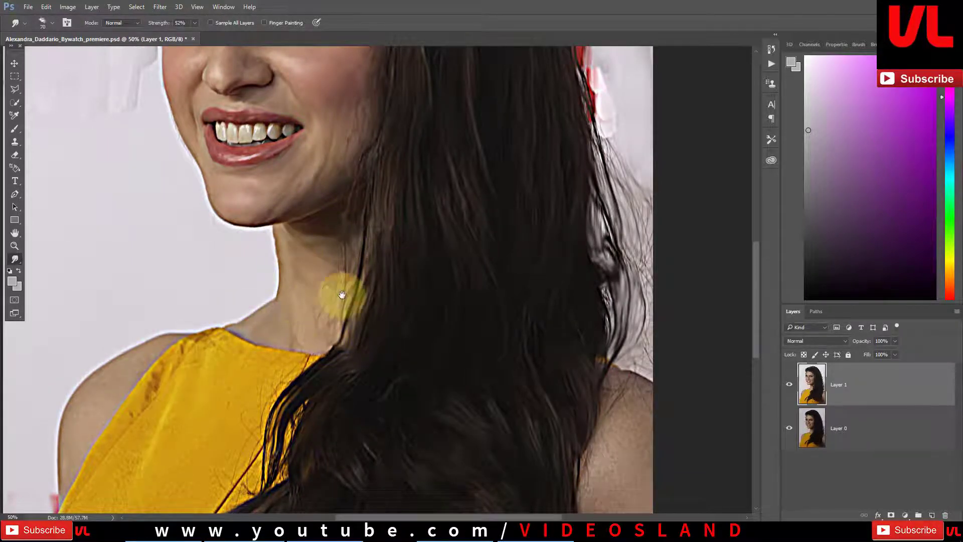
Step: Smudge the shoulder skin and the dress beside the hair
key(bracketleft)
scroll(342, 294, down, 1)
scroll(334, 236, left, 2)
scroll(321, 281, down, 1)
scroll(306, 326, left, 2)
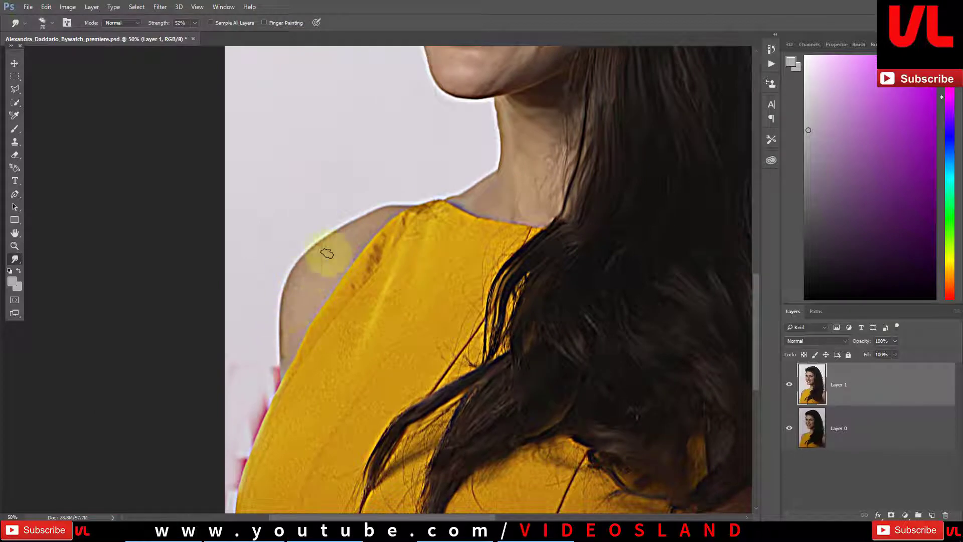
click(534, 99)
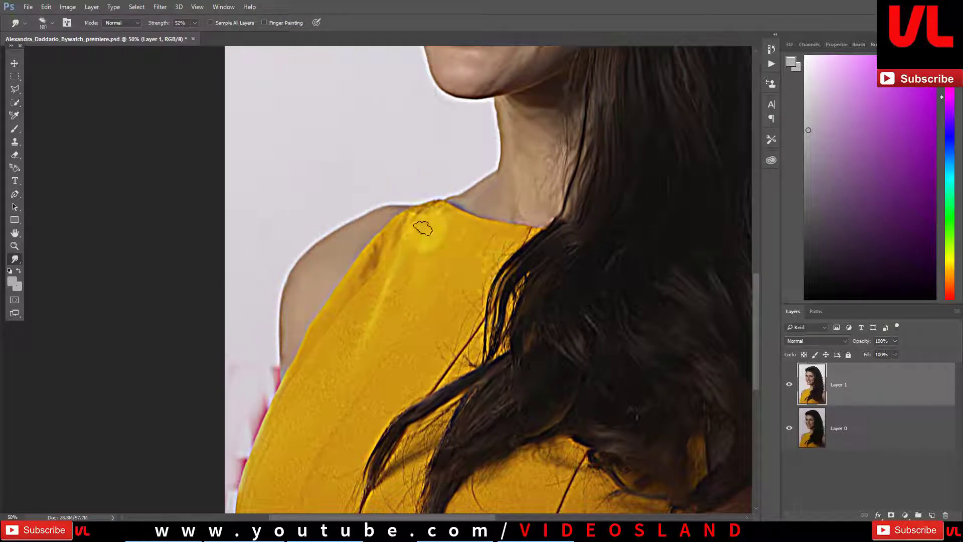
click(449, 348)
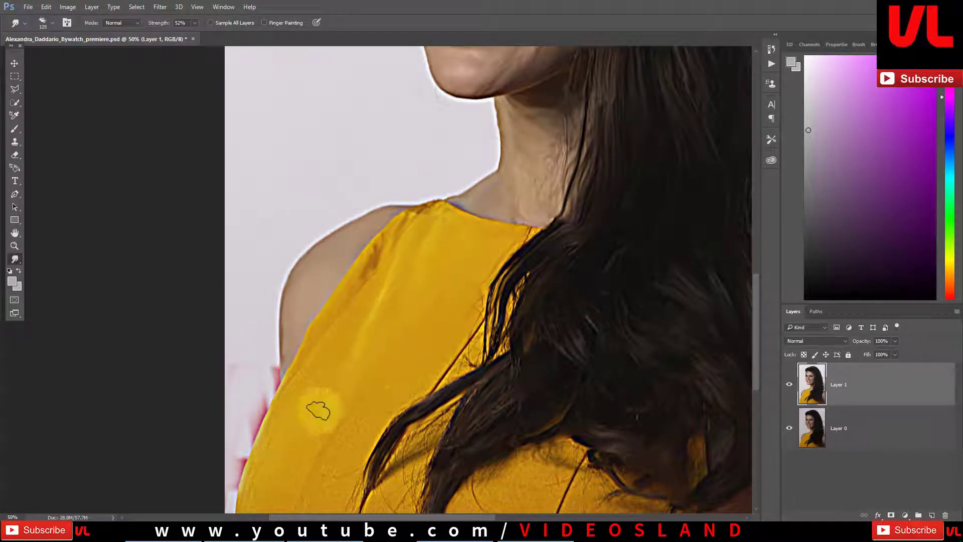
Step: Smudge the dress across the shoulder, blend hair ends onto it, then shrink brush to 50
scroll(318, 410, down, 2)
scroll(318, 410, left, 1)
click(259, 483)
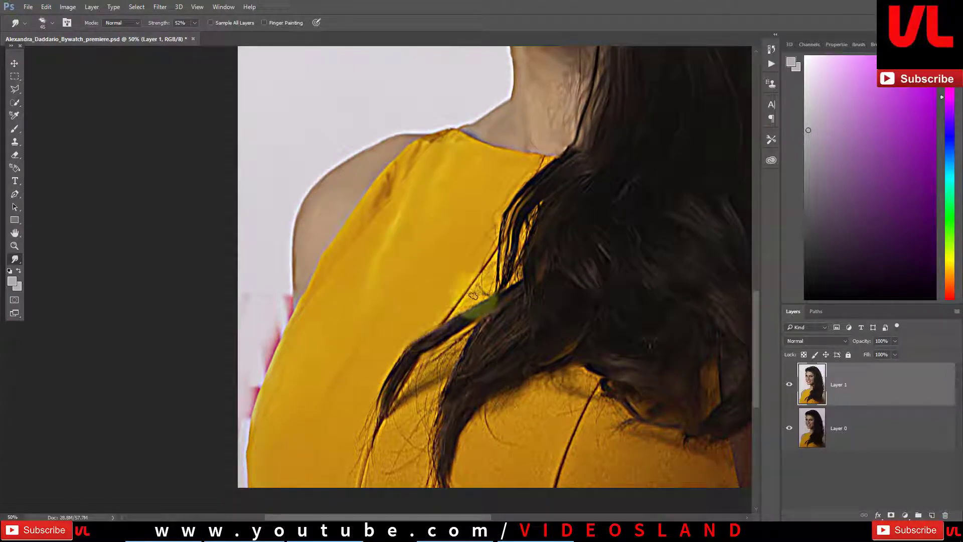
drag(473, 295, 405, 470)
key(bracketright)
key(bracketright)
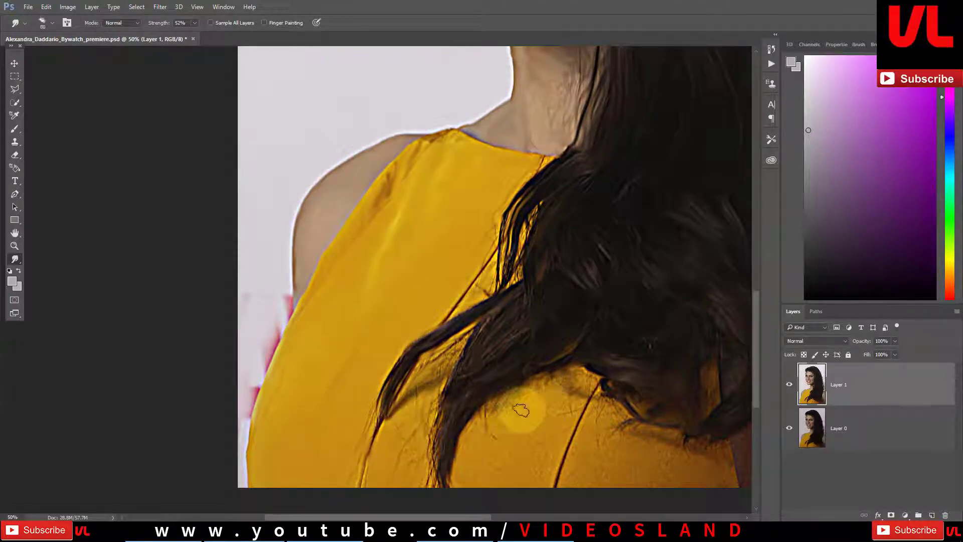
scroll(509, 431, down, 1)
scroll(509, 431, right, 3)
scroll(497, 417, right, 1)
key(bracketleft)
key(bracketleft)
key(bracketleft)
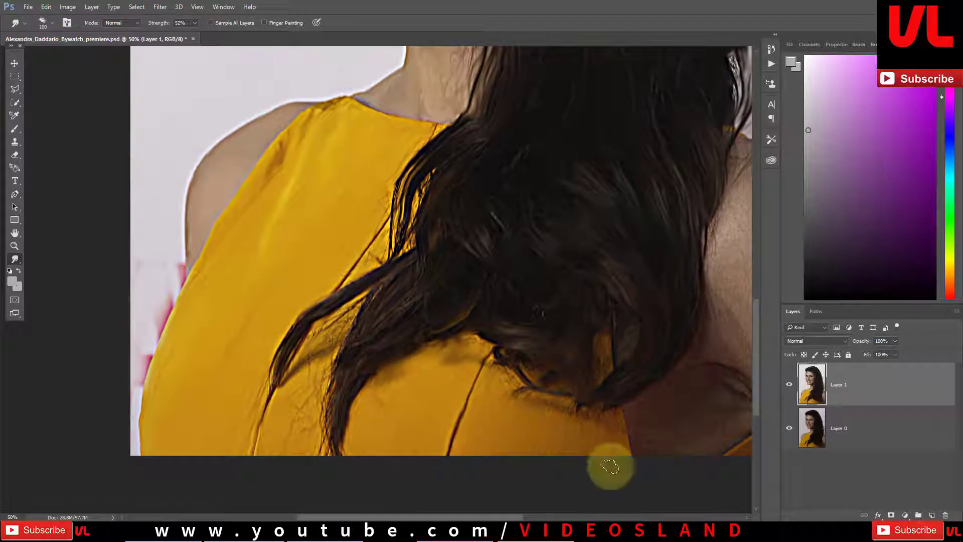
Step: Smooth the neck and shoulder with a 100 px brush, then apply Match Color intensity 200
scroll(551, 361, down, 1)
scroll(551, 361, right, 3)
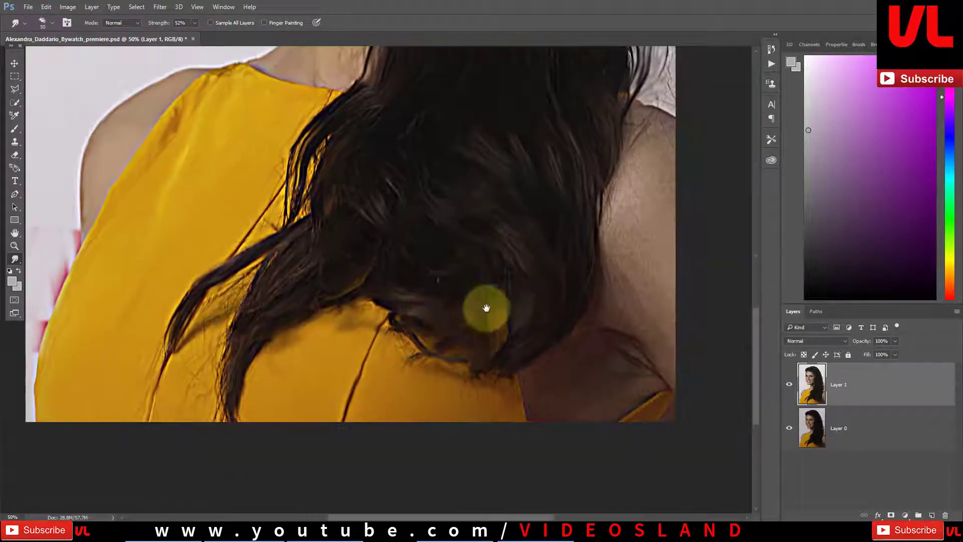
key(bracketright)
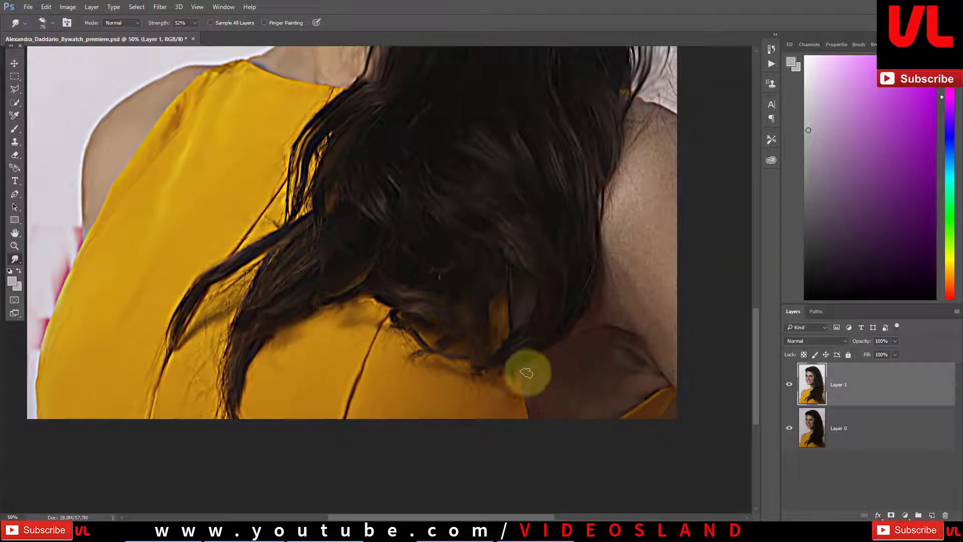
scroll(608, 348, down, 1)
scroll(609, 348, right, 3)
key(bracketright)
key(bracketright)
key(bracketright)
key(bracketright)
drag(539, 341, 547, 106)
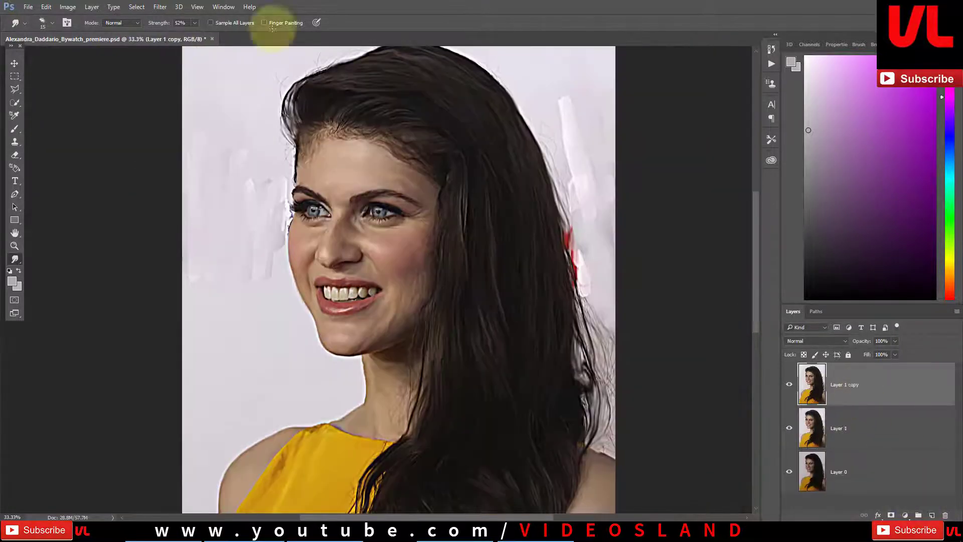
click(253, 228)
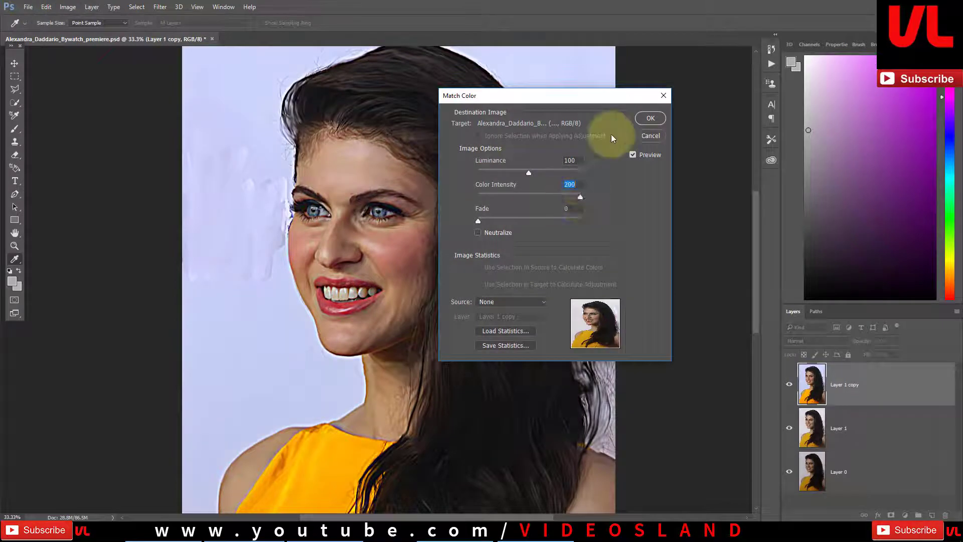
click(650, 118)
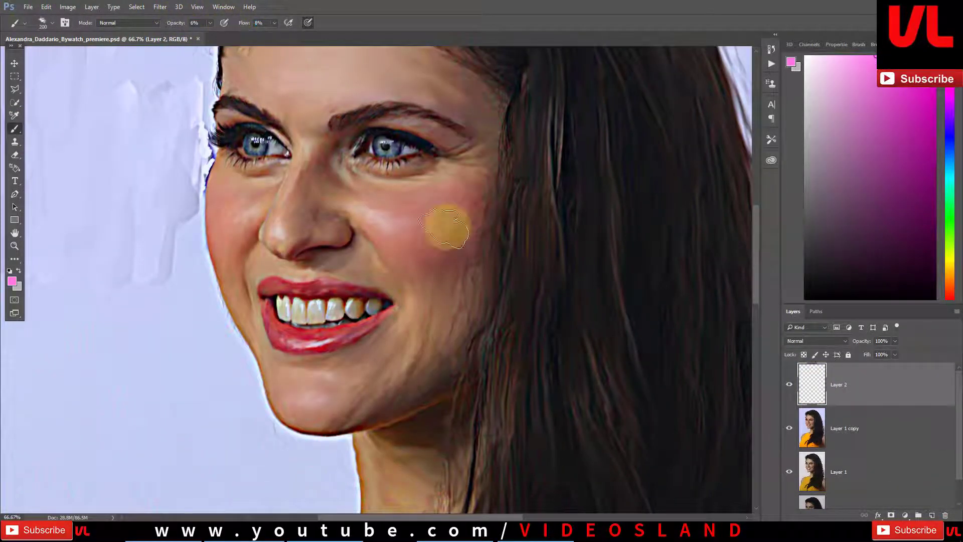
Step: Brush soft pink onto the cheek, then try green, magenta and orange paint colours
drag(429, 256, 407, 198)
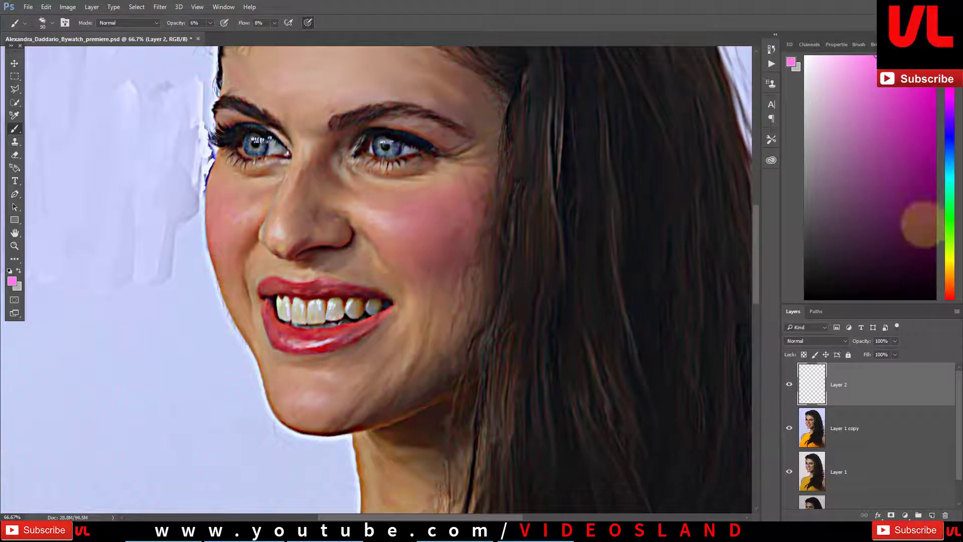
click(941, 219)
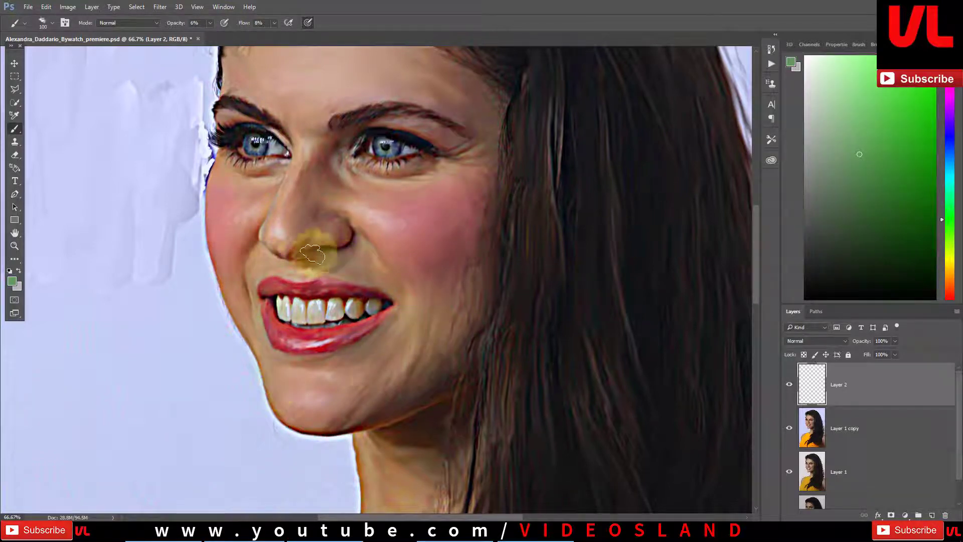
click(945, 126)
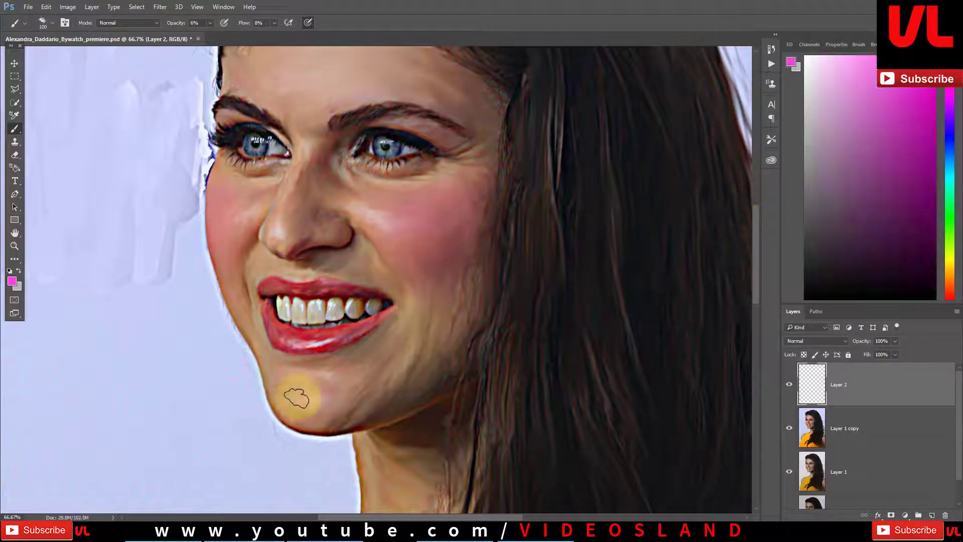
click(945, 275)
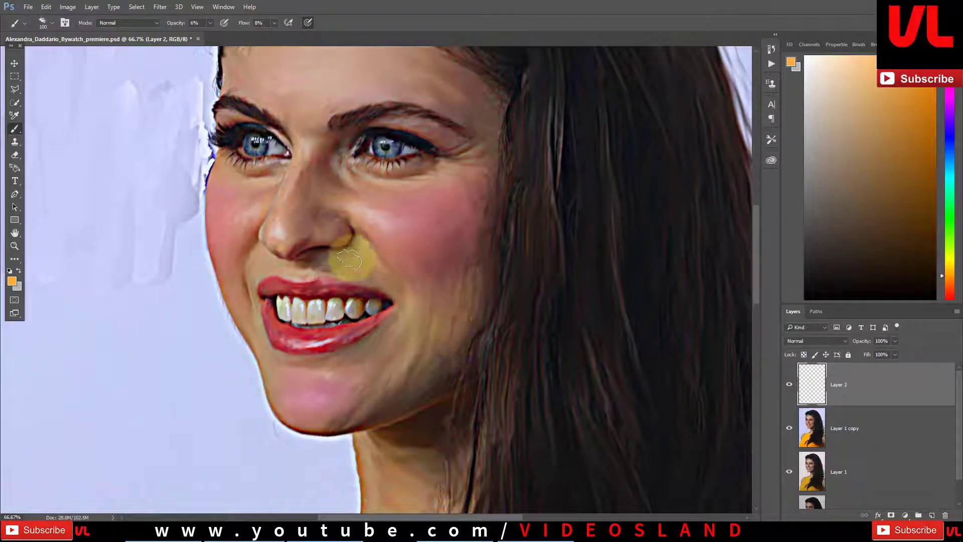
Step: Paint faint orange and green tints over the forehead, chin and neck, then return to magenta
drag(317, 159, 394, 264)
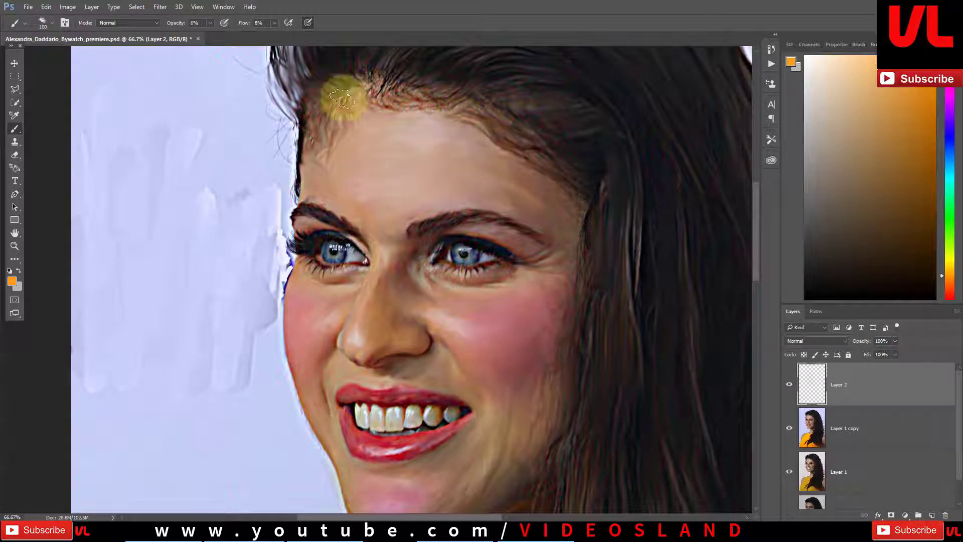
drag(445, 338, 291, 72)
click(944, 221)
click(856, 152)
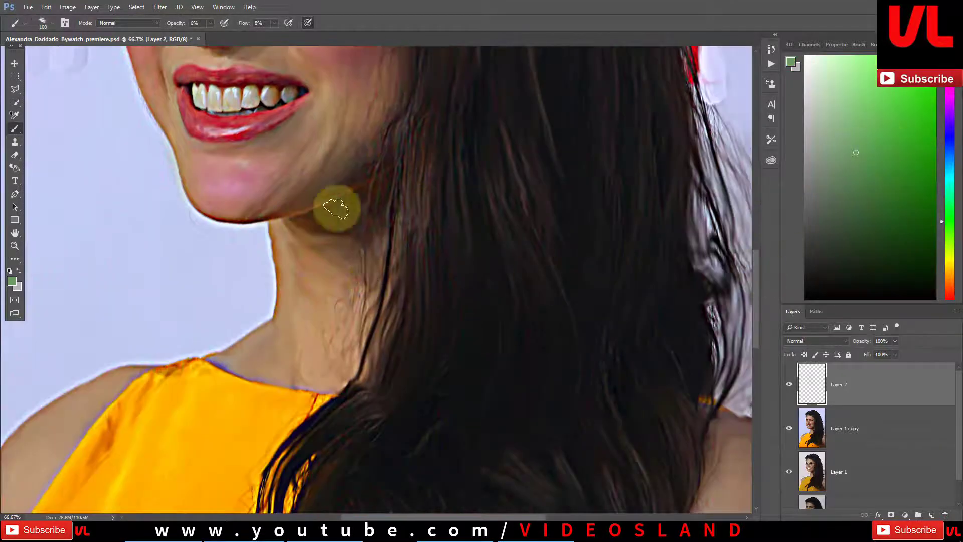
drag(280, 334, 300, 243)
scroll(581, 140, down, 10)
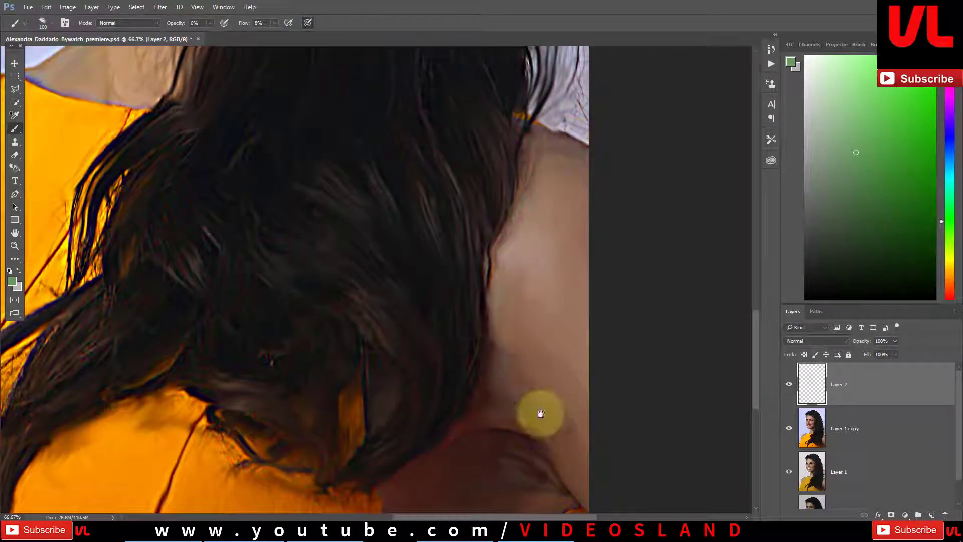
scroll(548, 365, up, 10)
key(ctrl+minus)
click(944, 92)
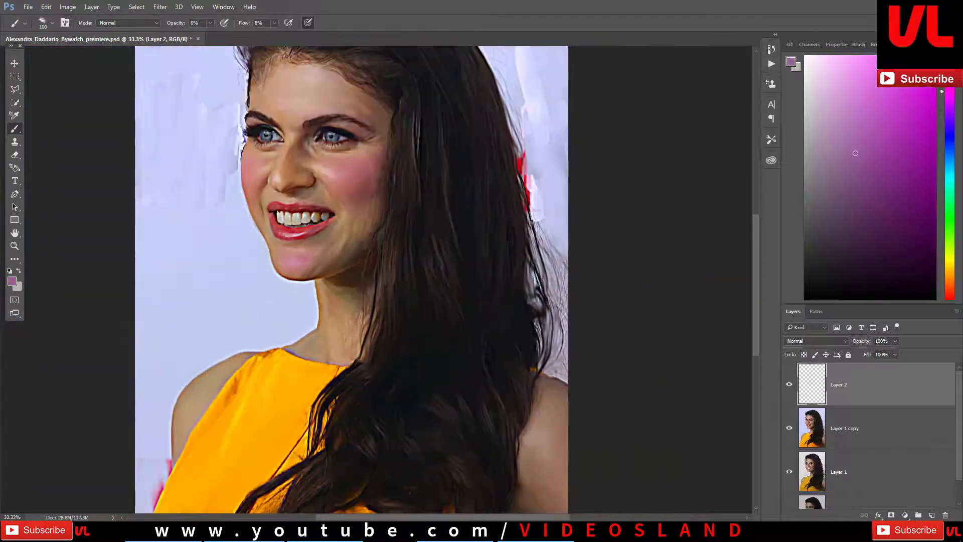
key(bracketright)
Step: Add a new Layer 3 with Soft Light blending and double the brush size
key(ctrl+shift+alt+n)
click(816, 341)
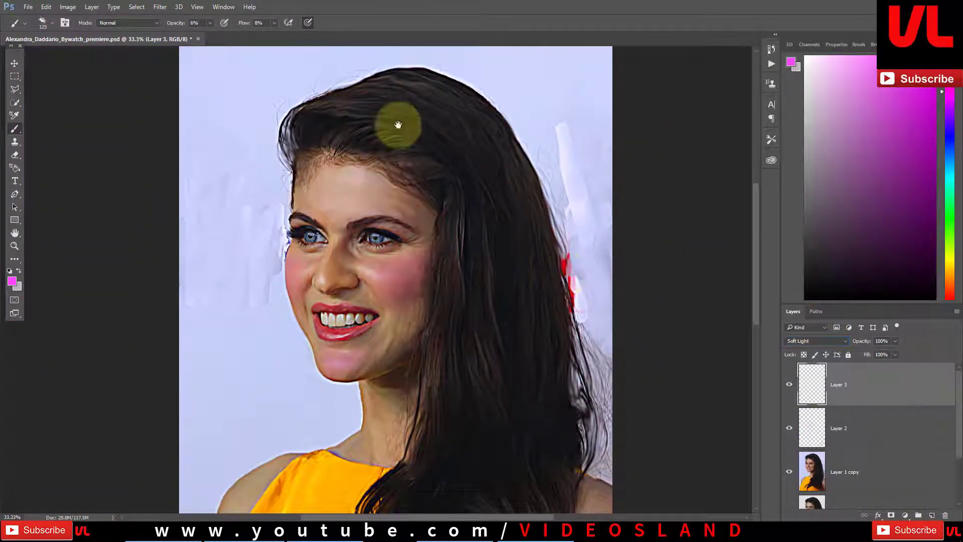
scroll(397, 125, right, 5)
key(bracketright)
key(bracketright)
key(bracketright)
scroll(296, 128, left, 5)
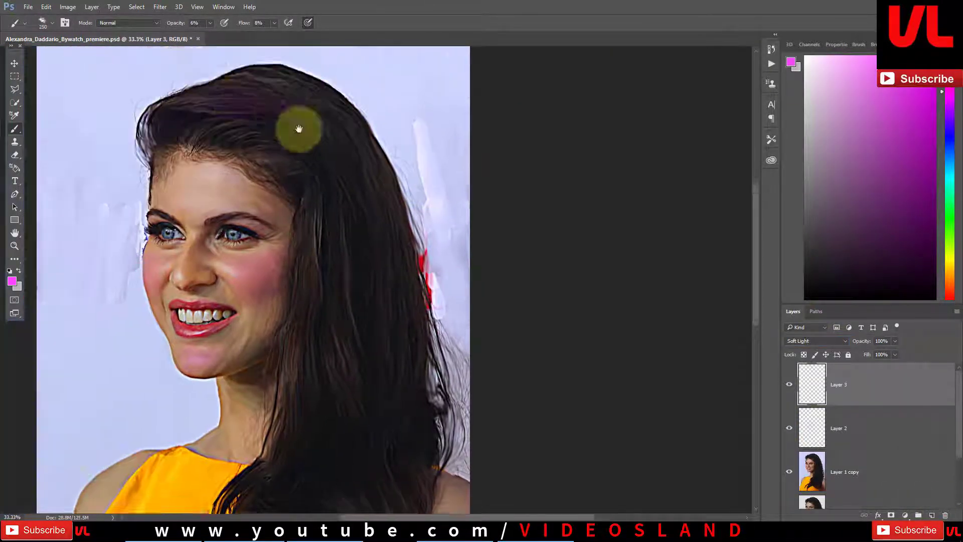
scroll(351, 150, up, 2)
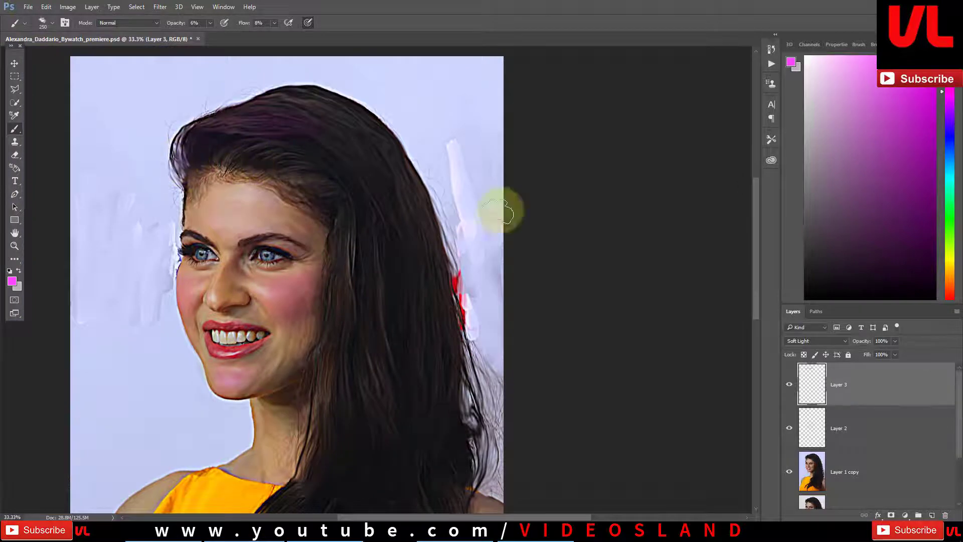
Step: Pick green and peach, then sample deep red and brownish-peach tones from the face
click(956, 221)
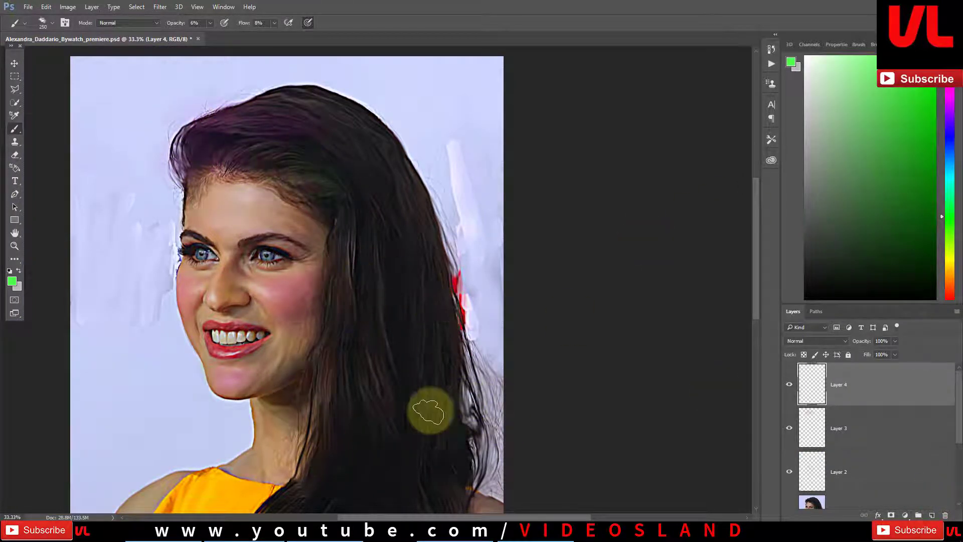
scroll(542, 161, left, 5)
scroll(542, 161, down, 1)
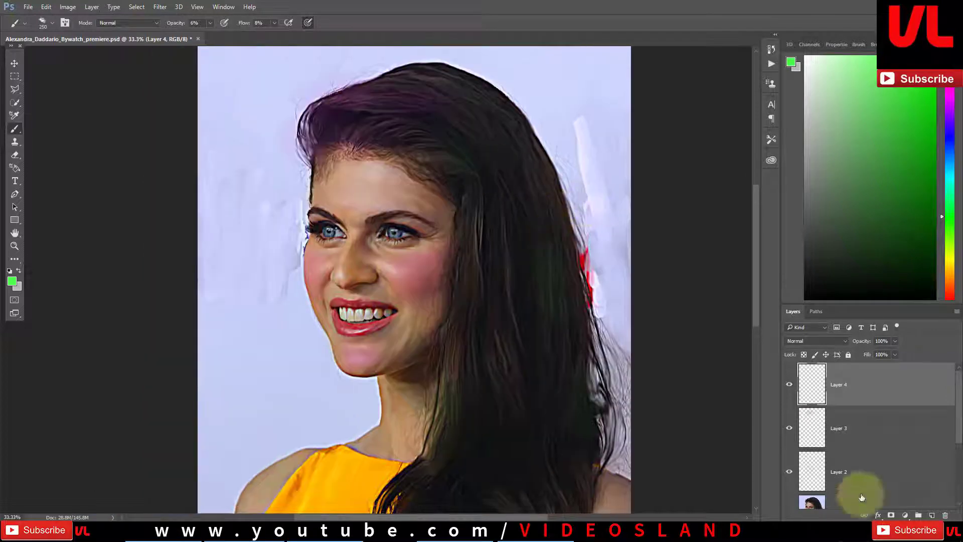
alt+click(289, 270)
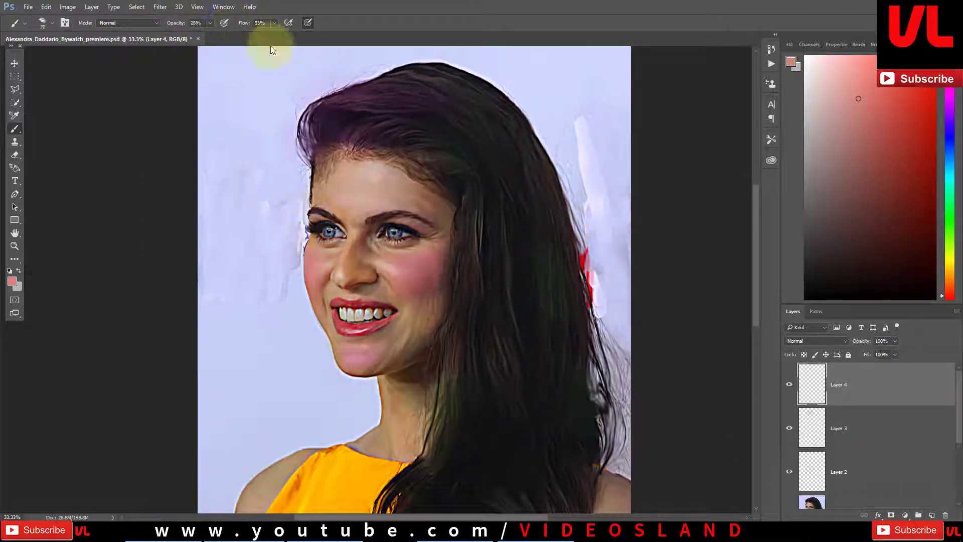
drag(278, 250, 302, 204)
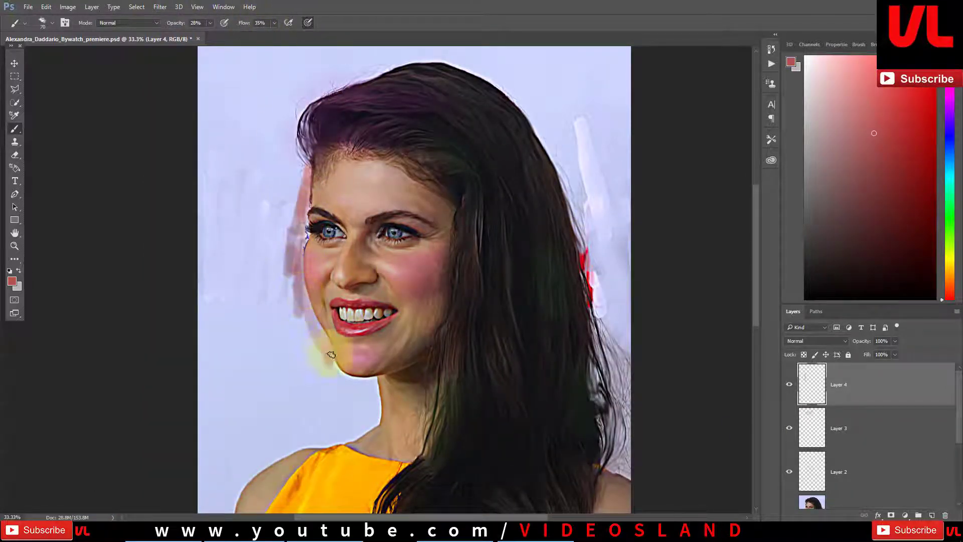
drag(331, 354, 305, 292)
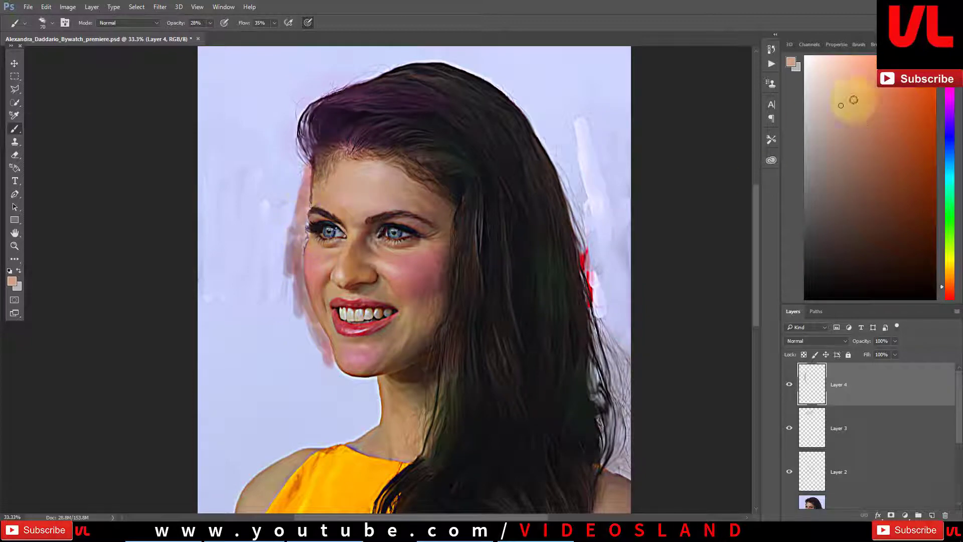
Step: Sample near-white, orange-yellow and dark purple, then paint purple strokes left of the face
click(813, 55)
click(318, 239)
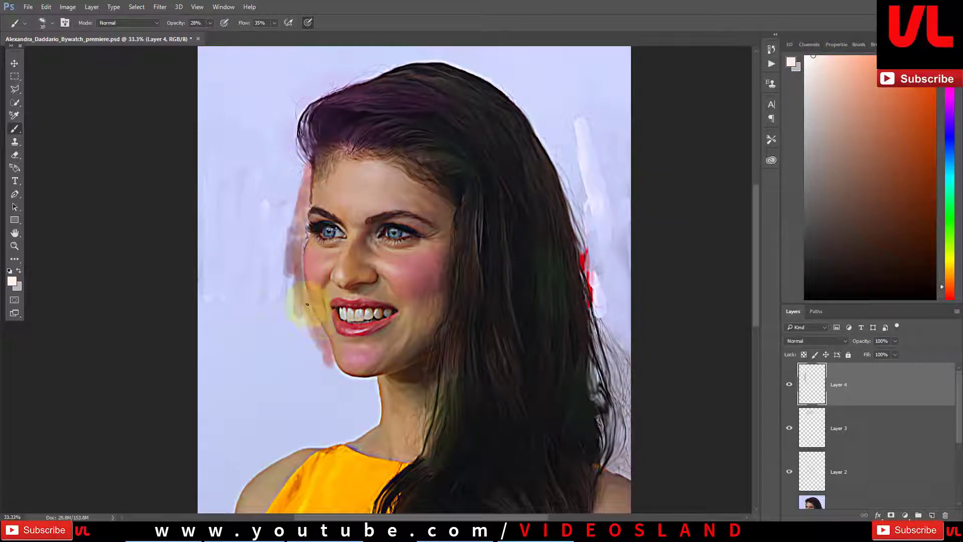
drag(402, 420, 356, 397)
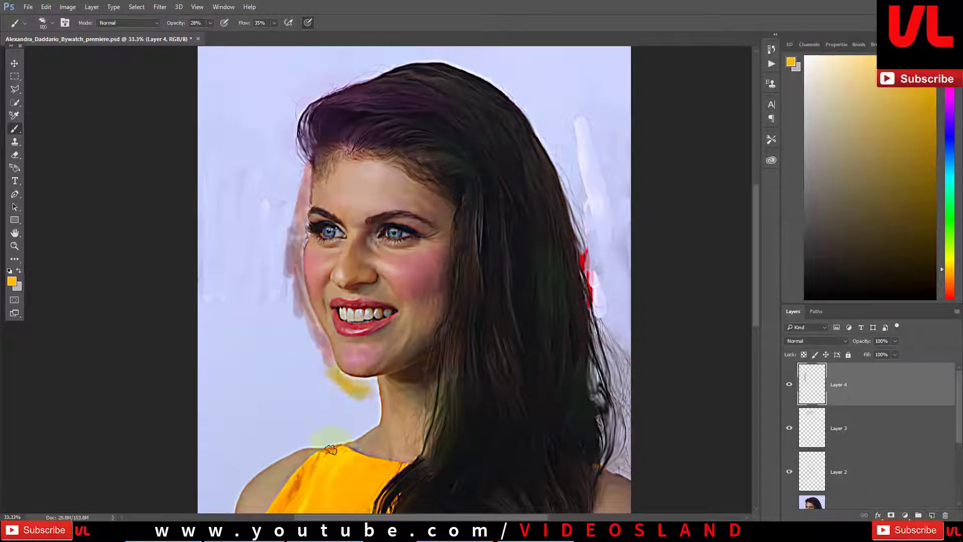
alt+click(296, 326)
mouse_move(296, 326)
mouse_down()
mouse_move(279, 180)
mouse_move(251, 279)
mouse_move(215, 118)
mouse_up()
Step: Set the brush to full opacity and flow, then paint yellow and pink strokes on the lower-left background
click(279, 25)
scroll(226, 108, up, 1)
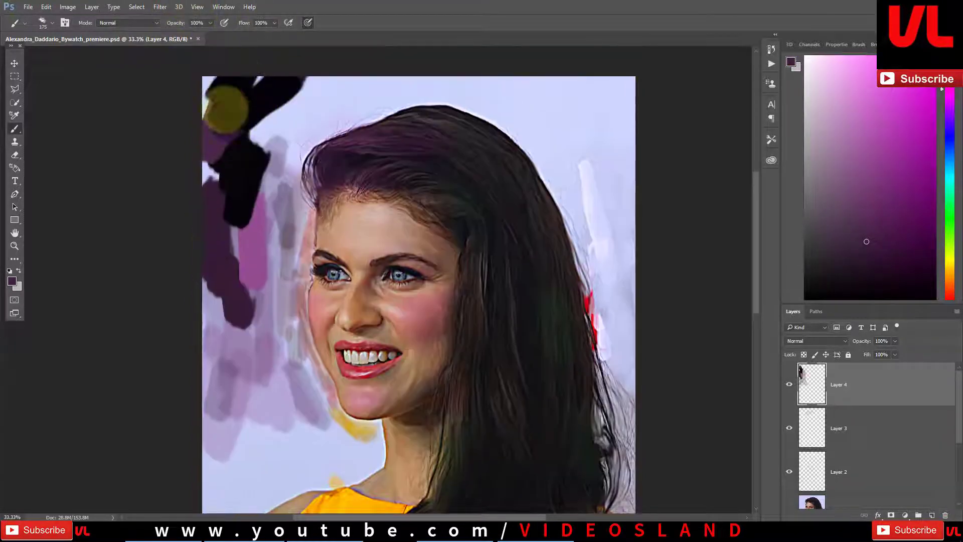
scroll(226, 108, down, 2)
drag(221, 312, 216, 421)
scroll(220, 426, down, 1)
drag(222, 490, 259, 380)
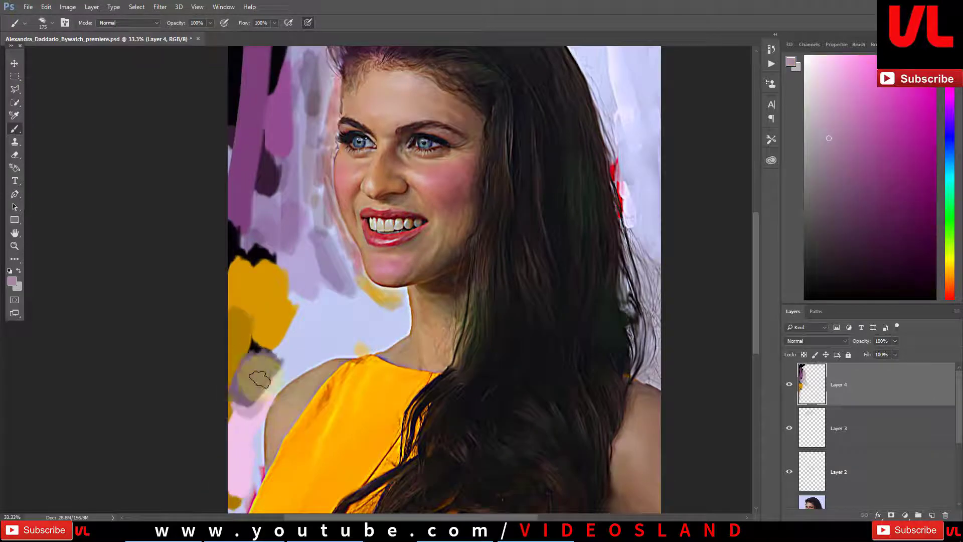
scroll(527, 382, up, 3)
Step: Paint mauve-grey strokes on the upper-right background and, at lower flow, dark grey strokes above the hair
alt+click(523, 189)
mouse_move(522, 190)
mouse_down()
mouse_move(527, 123)
mouse_move(530, 181)
mouse_move(506, 361)
mouse_up()
text(38)
alt+click(447, 215)
mouse_move(447, 215)
mouse_down()
mouse_move(458, 214)
mouse_move(489, 333)
mouse_up()
scroll(445, 222, down, 2)
scroll(489, 333, up, 3)
mouse_move(269, 189)
mouse_down()
mouse_move(387, 161)
mouse_move(322, 193)
mouse_move(186, 194)
mouse_move(144, 332)
mouse_move(129, 307)
mouse_move(198, 351)
mouse_move(262, 369)
mouse_move(216, 401)
mouse_up()
scroll(129, 308, down, 2)
scroll(198, 351, down, 2)
Step: Paint salmon and orange strokes beside the face and neck, and dark purple strokes on the left background
alt+click(263, 370)
alt+click(280, 301)
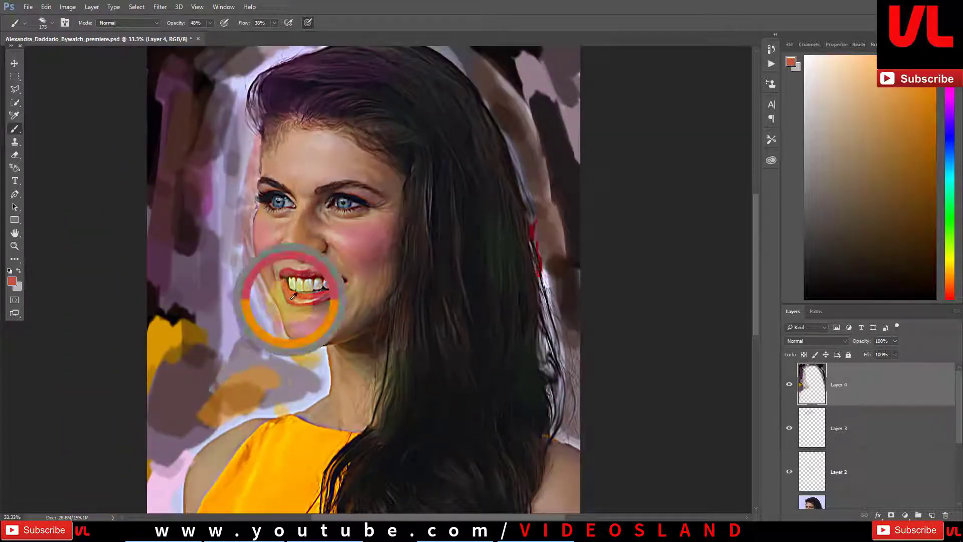
mouse_move(231, 140)
mouse_down()
mouse_move(236, 260)
mouse_move(225, 100)
mouse_up()
scroll(226, 100, up, 3)
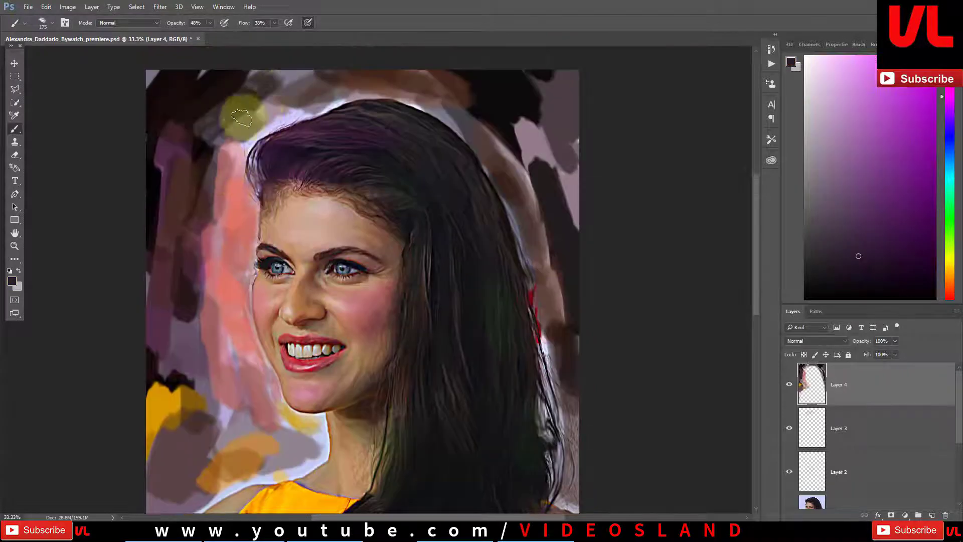
alt+click(166, 150)
drag(166, 151, 151, 250)
scroll(284, 326, up, 2)
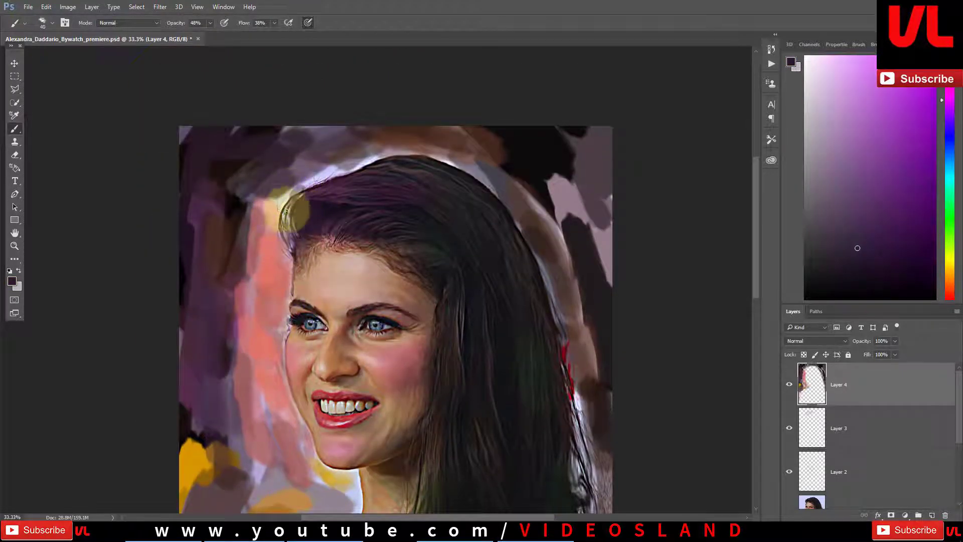
Step: Resize the brush between 15 and 25 and sample a skin tone from the neck
key(bracketright)
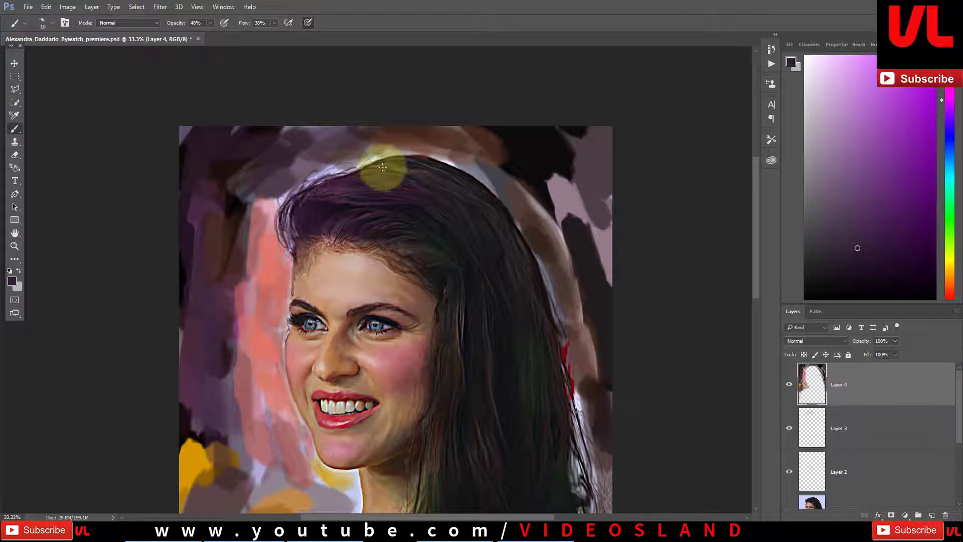
scroll(455, 166, down, 1)
scroll(455, 165, right, 1)
scroll(497, 301, down, 2)
scroll(496, 301, right, 1)
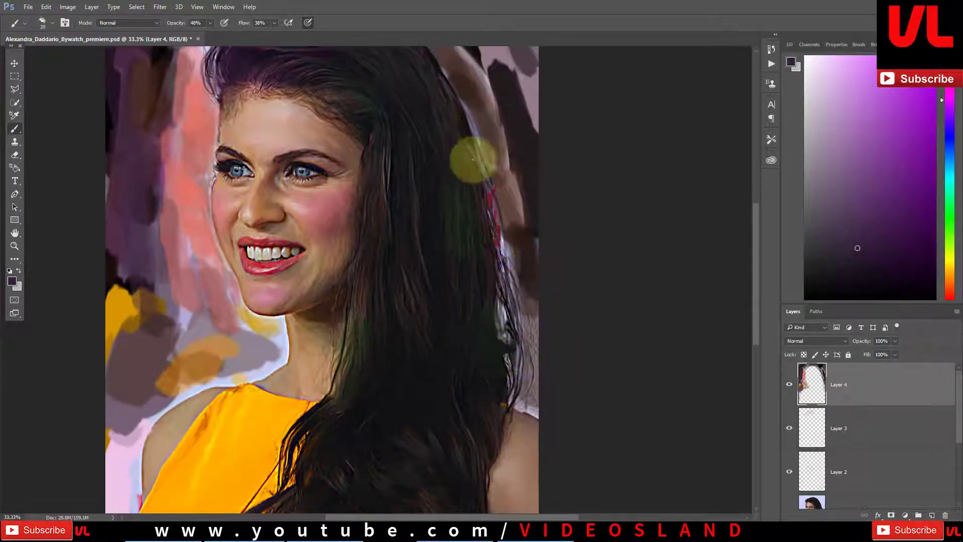
key(bracketleft)
scroll(354, 294, down, 4)
scroll(354, 295, left, 1)
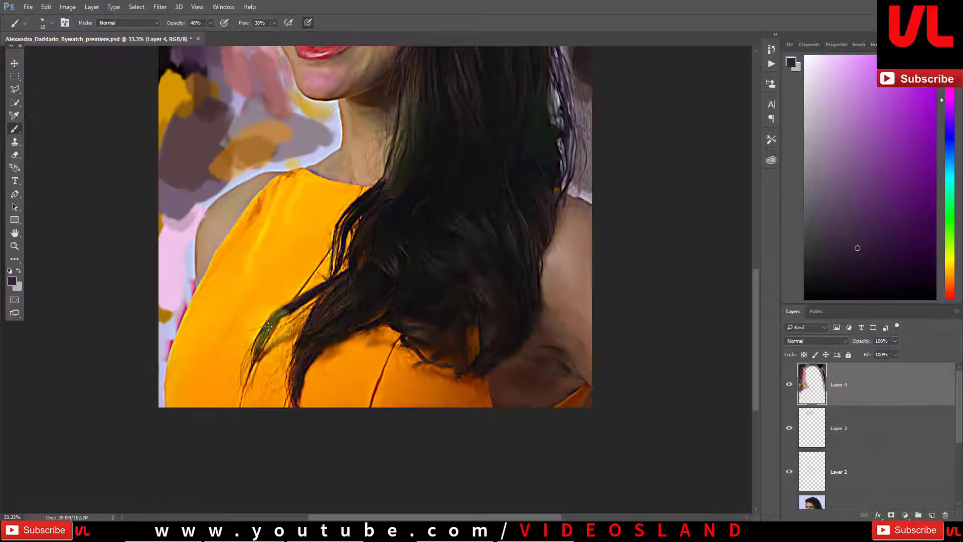
scroll(355, 323, up, 3)
scroll(355, 323, left, 1)
key(bracketright)
alt+click(382, 244)
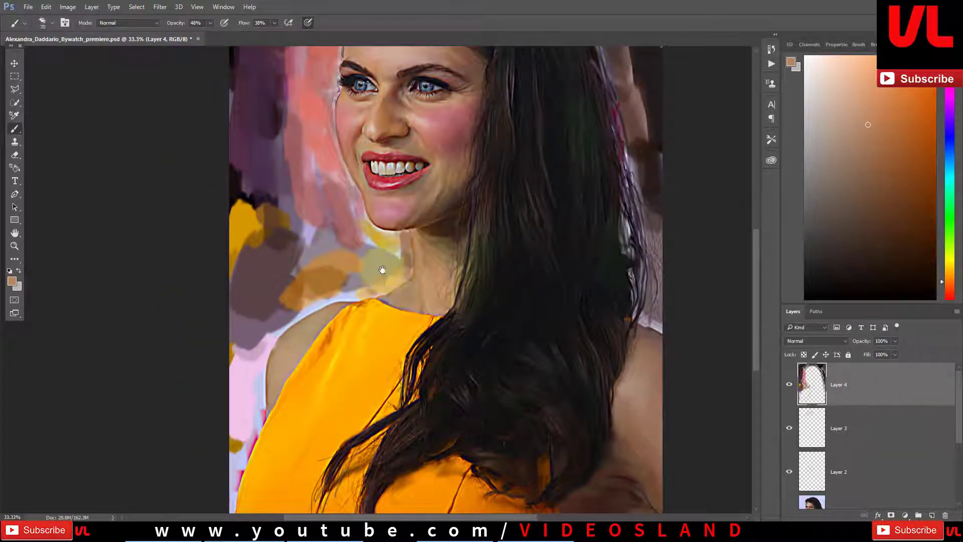
drag(382, 270, 413, 244)
Step: Paint darker orange-brown and lighter brown strokes along the bottom of the dress
scroll(325, 296, down, 2)
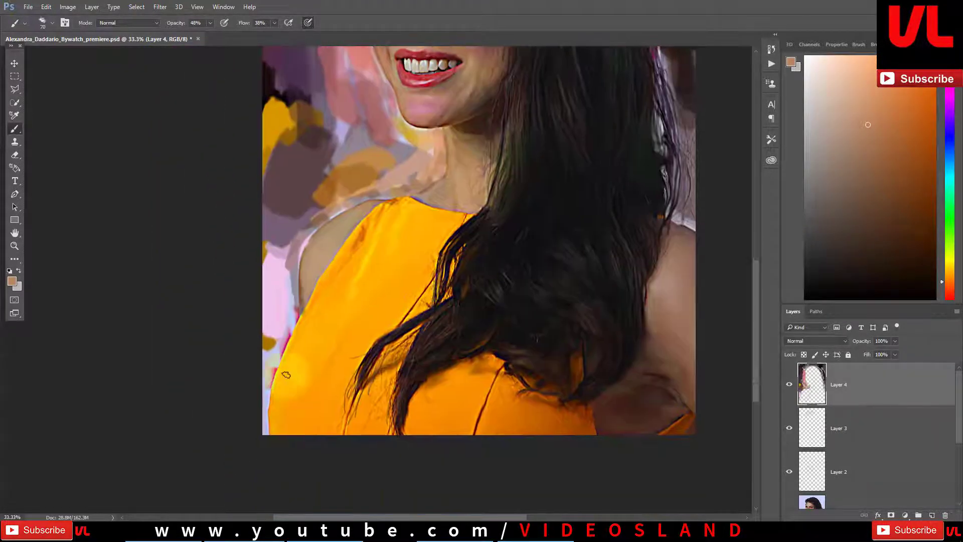
alt+click(268, 355)
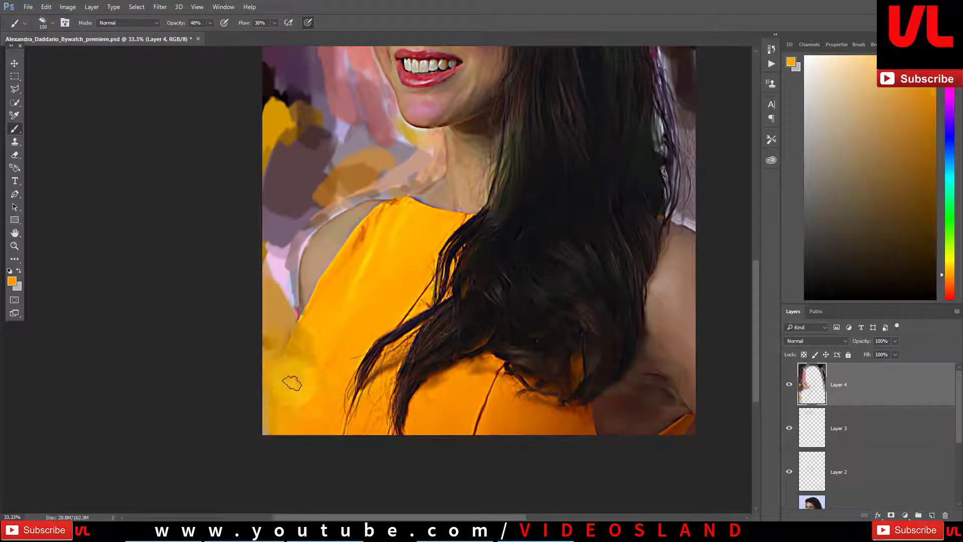
alt+click(630, 433)
mouse_move(691, 421)
mouse_down()
mouse_move(271, 409)
mouse_move(663, 406)
mouse_move(326, 427)
mouse_up()
alt+click(271, 410)
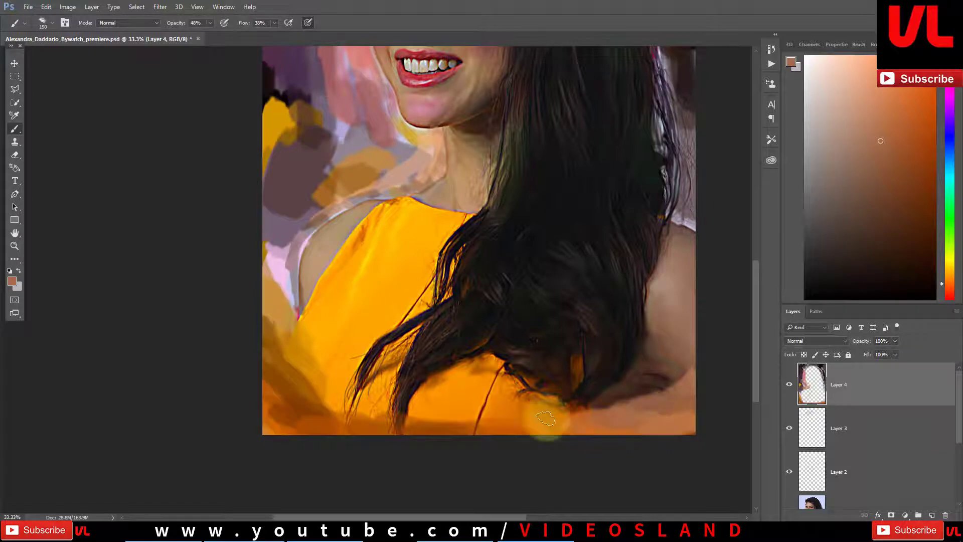
scroll(303, 351, up, 5)
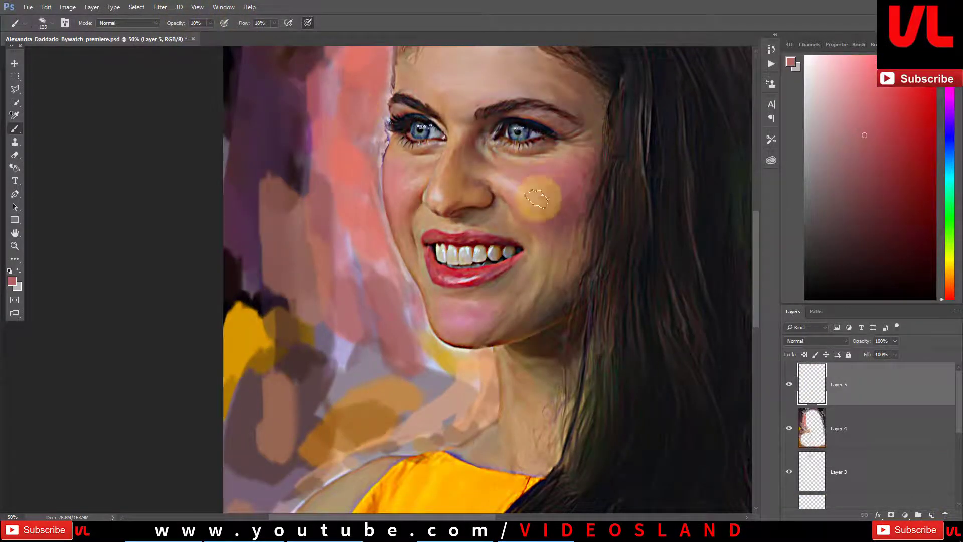
Step: With sampled skin tones, paint faint shading on the chin and nose and a light pink forehead highlight
right_click(451, 176)
key(Escape)
click(858, 44)
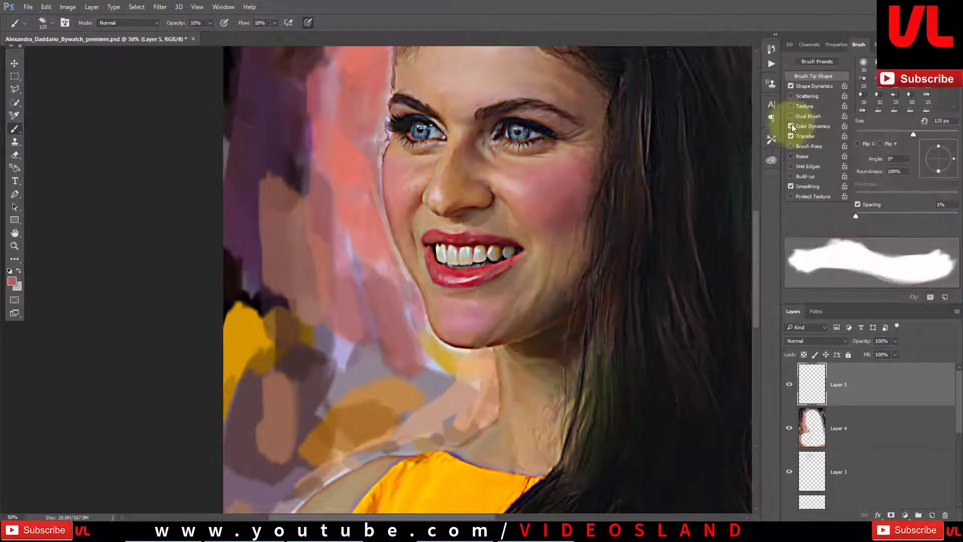
alt+click(548, 192)
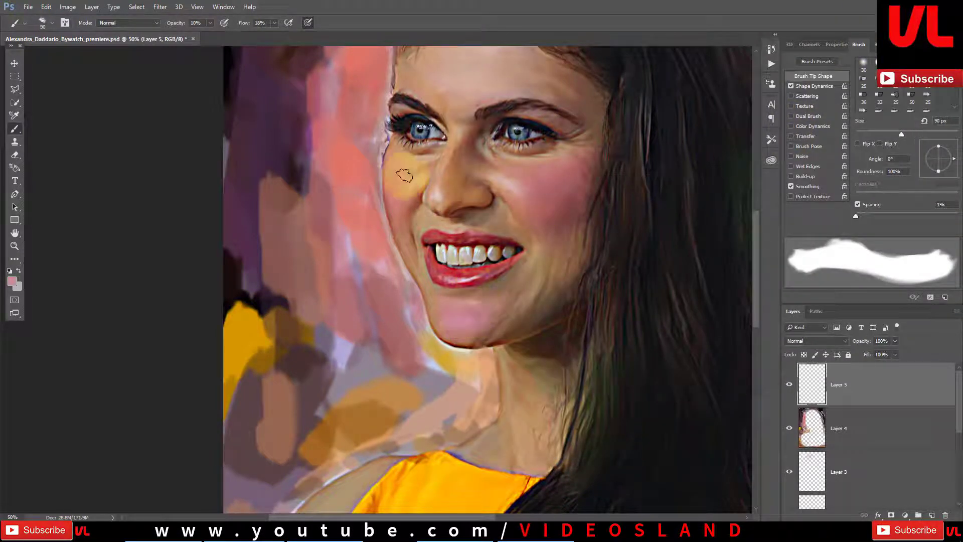
drag(558, 268, 514, 284)
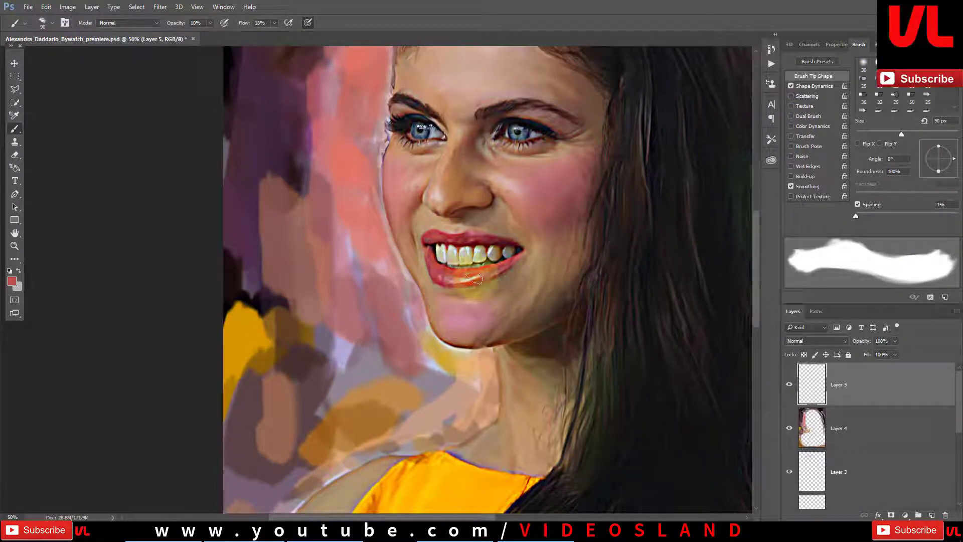
alt+click(454, 268)
drag(452, 167, 496, 236)
alt+click(416, 222)
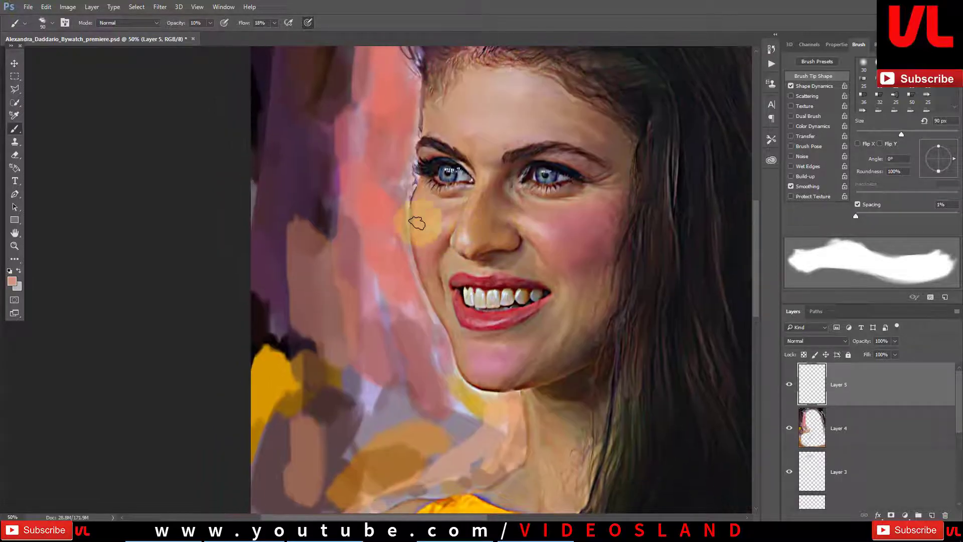
drag(473, 191, 476, 215)
alt+click(540, 134)
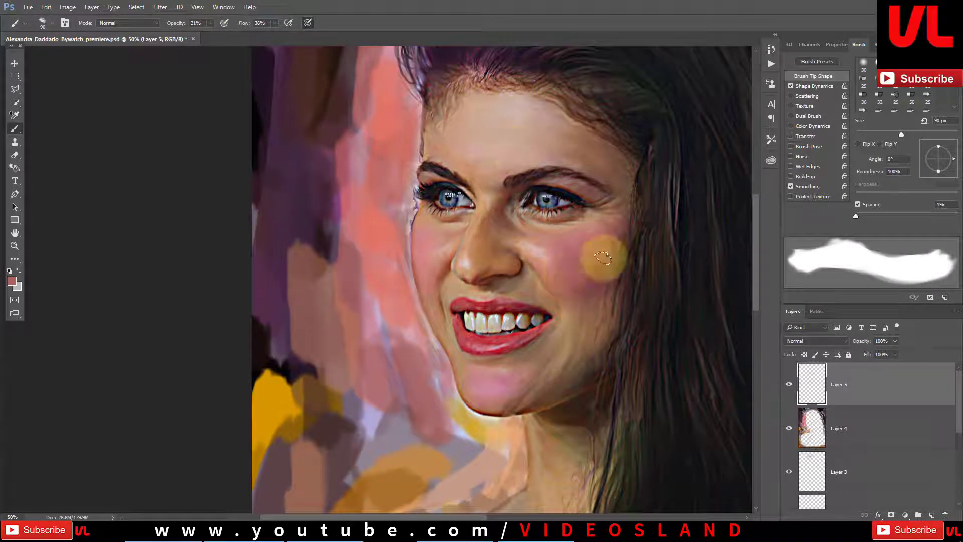
Step: Reset colours to black and white, then brush white highlights on forehead, cheek, chin and beside the nose
key(d)
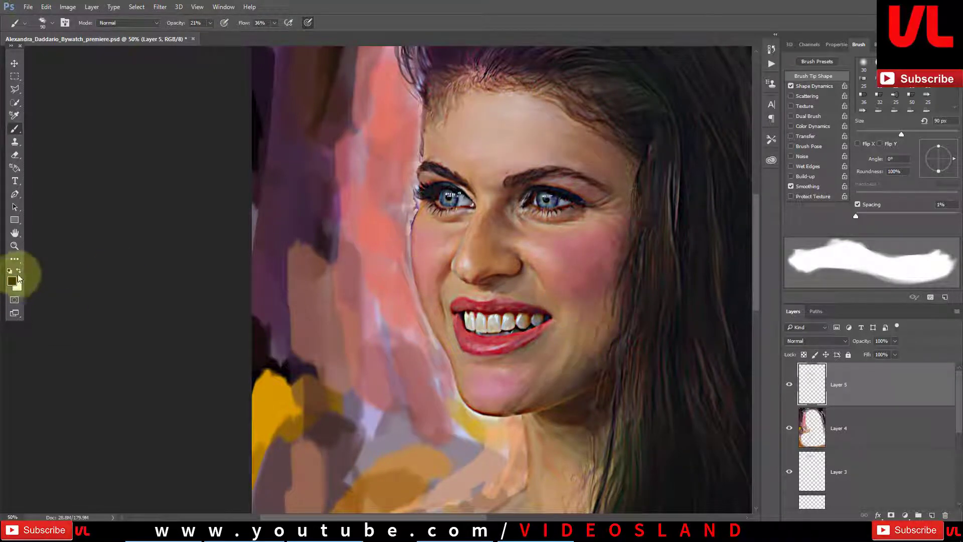
key(bracketleft)
key(bracketleft)
key(bracketleft)
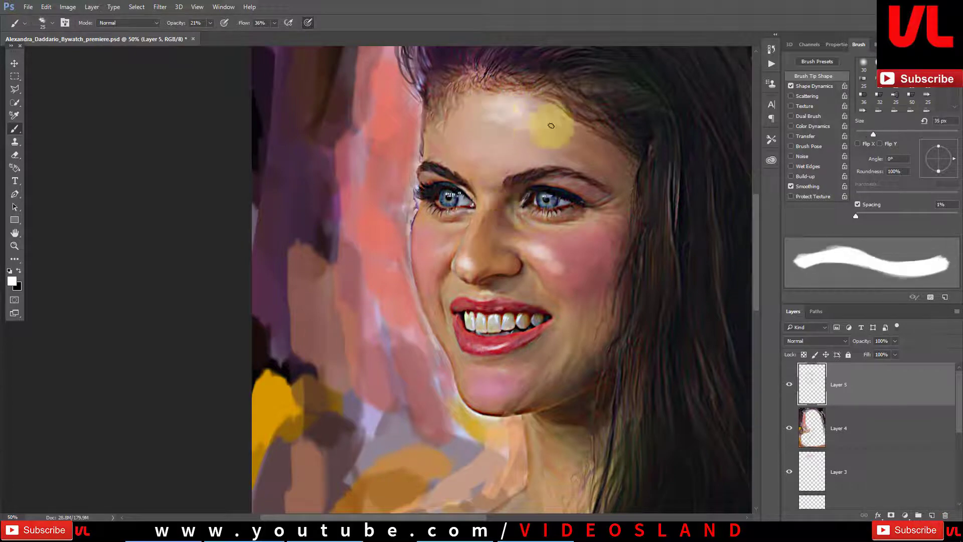
key(bracketright)
key(bracketright)
key(bracketright)
drag(561, 293, 557, 321)
drag(476, 321, 459, 246)
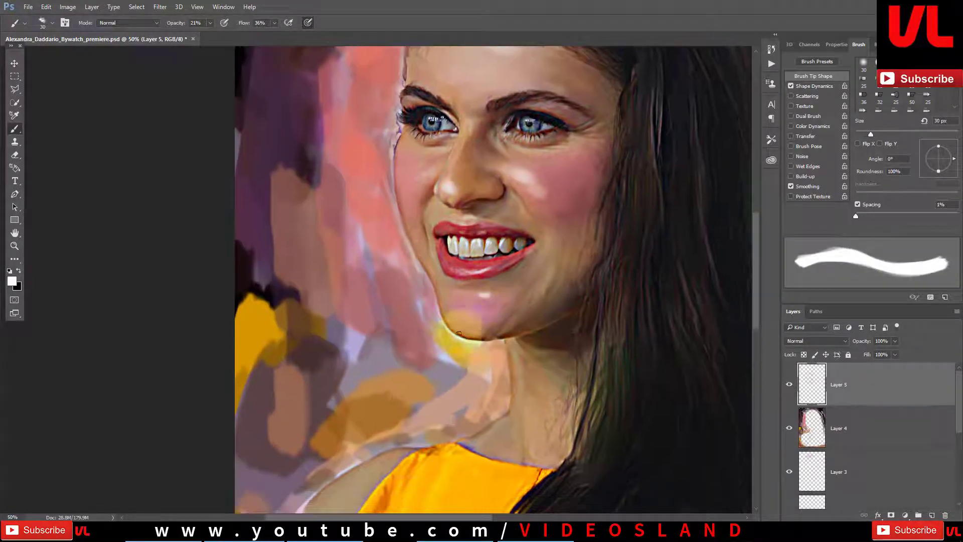
mouse_move(481, 341)
mouse_down()
mouse_move(511, 350)
mouse_move(520, 450)
mouse_up()
key(bracketleft)
key(bracketleft)
key(bracketleft)
drag(417, 281, 407, 294)
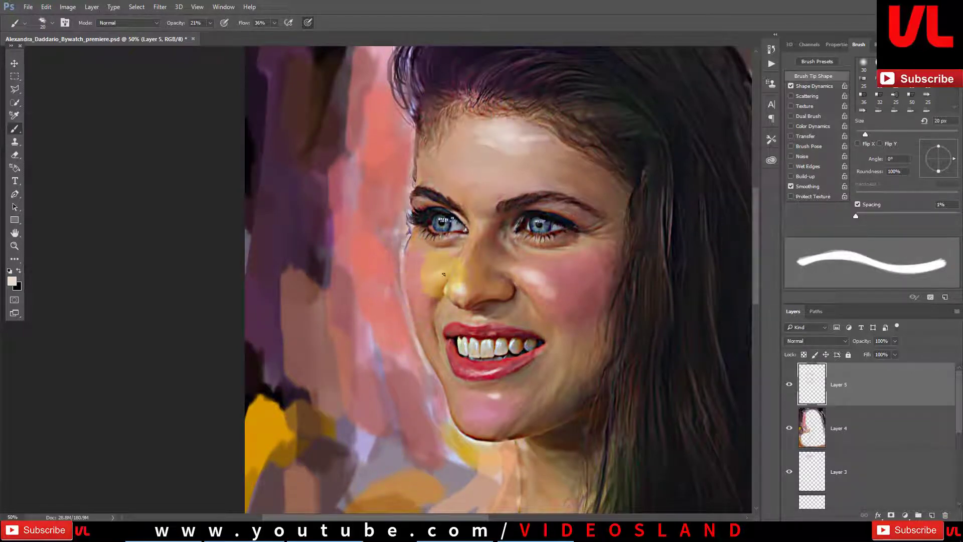
scroll(533, 301, down, 3)
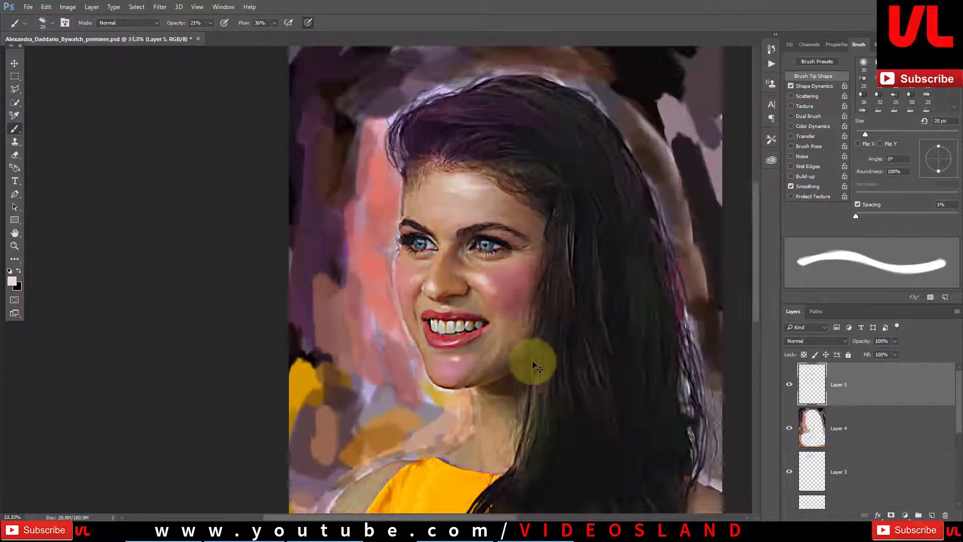
Step: Stamp all visible layers into a new merged layer and enlarge the smudge brush to 50 px
key(ctrl+shift+alt+e)
scroll(531, 316, up, 4)
scroll(309, 185, up, 5)
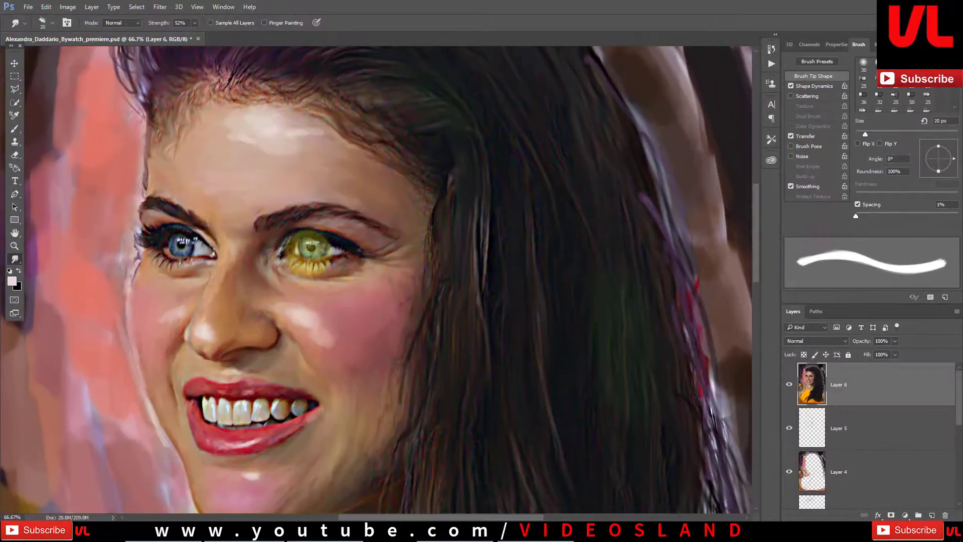
key(bracketright)
key(bracketright)
key(bracketright)
scroll(392, 155, up, 3)
scroll(392, 154, left, 4)
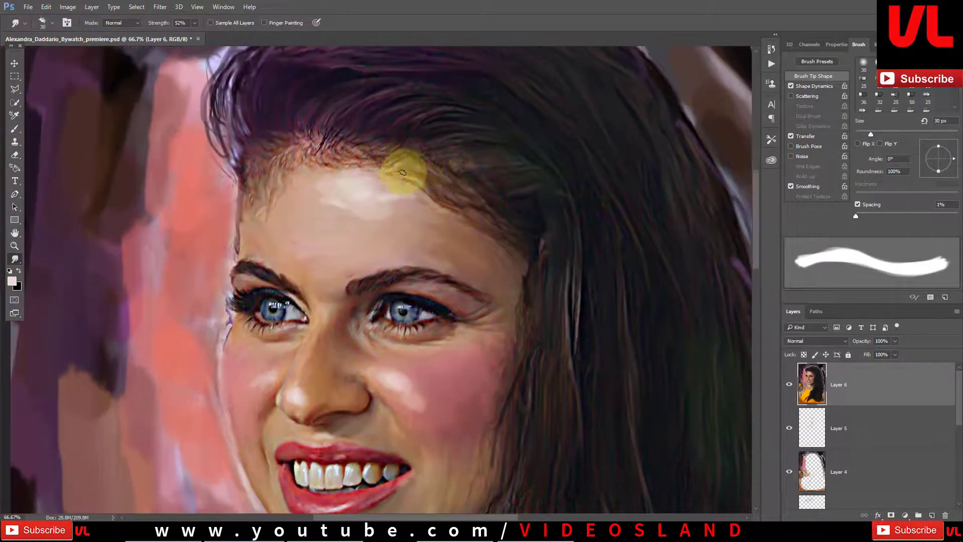
key(bracketright)
scroll(246, 194, up, 2)
scroll(246, 194, right, 3)
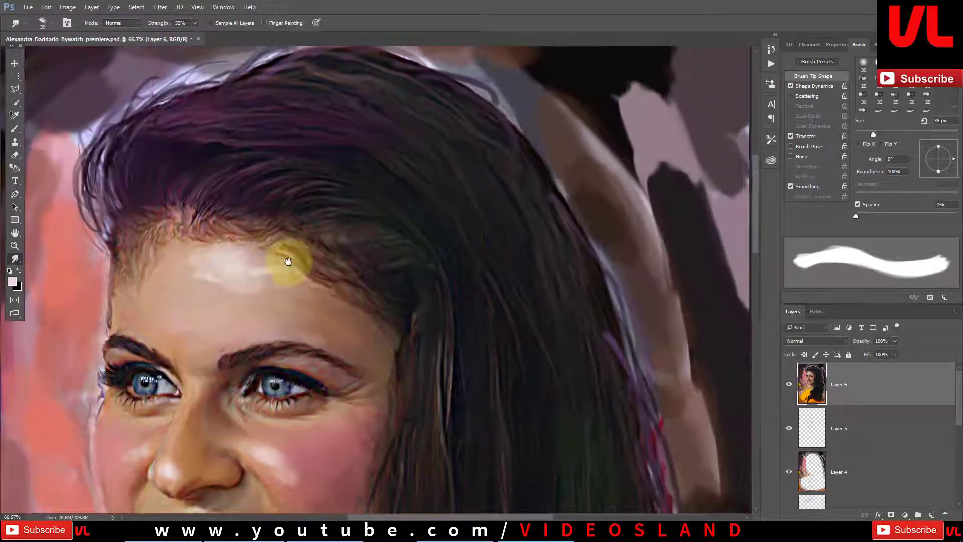
key(bracketright)
key(bracketright)
Step: Smudge the fine hair strands at lower left and the hair-dress edge at lower centre with a 50–70 px brush
scroll(404, 236, down, 5)
scroll(404, 236, right, 2)
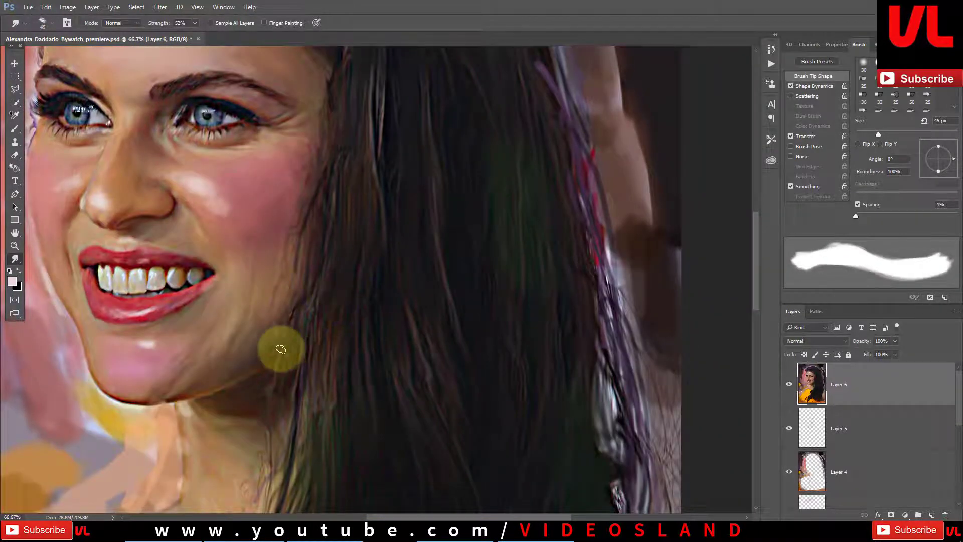
scroll(295, 269, down, 3)
scroll(476, 274, down, 3)
key(bracketleft)
drag(476, 275, 480, 267)
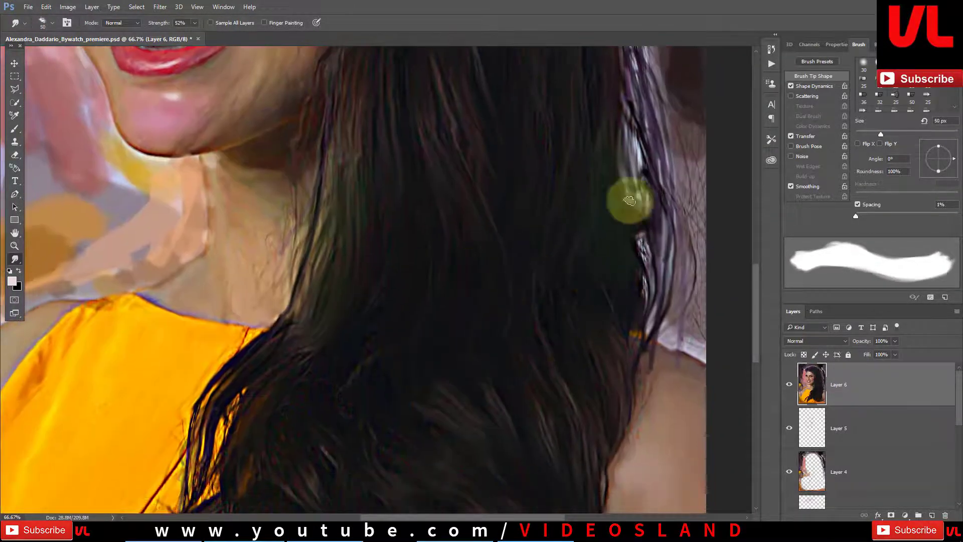
key(bracketright)
scroll(354, 332, down, 3)
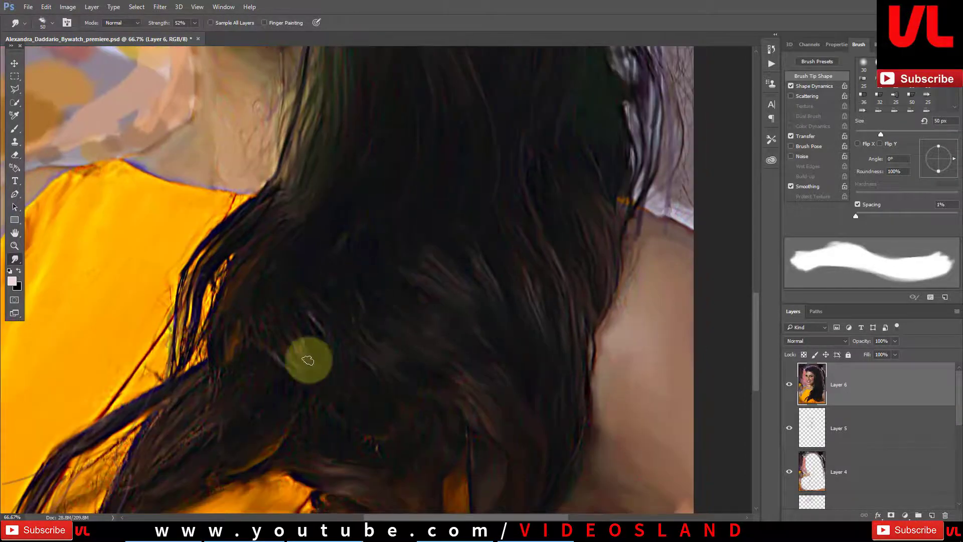
scroll(245, 361, left, 3)
drag(246, 361, 169, 441)
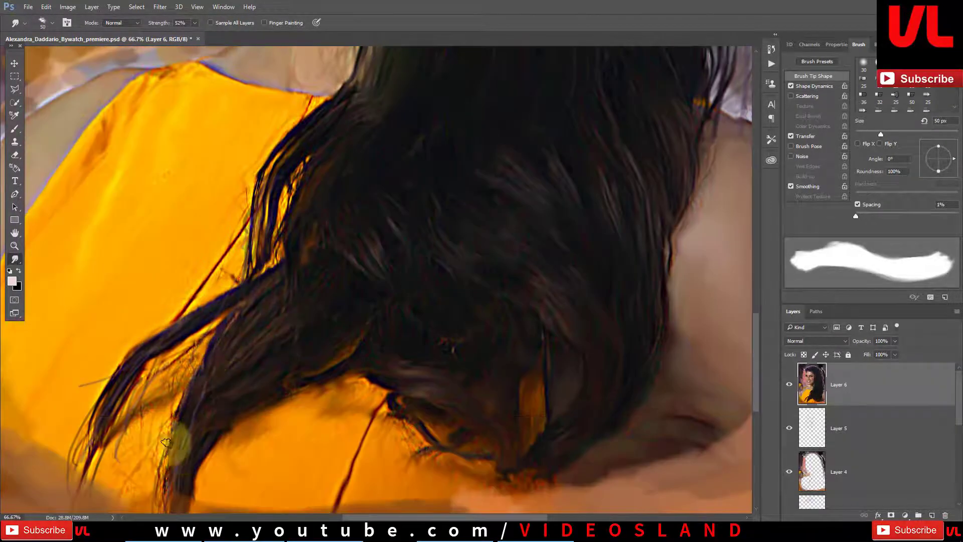
key(bracketright)
key(bracketright)
drag(132, 393, 95, 442)
mouse_move(446, 358)
mouse_down()
mouse_move(413, 355)
mouse_move(542, 458)
mouse_move(456, 412)
mouse_move(542, 322)
mouse_up()
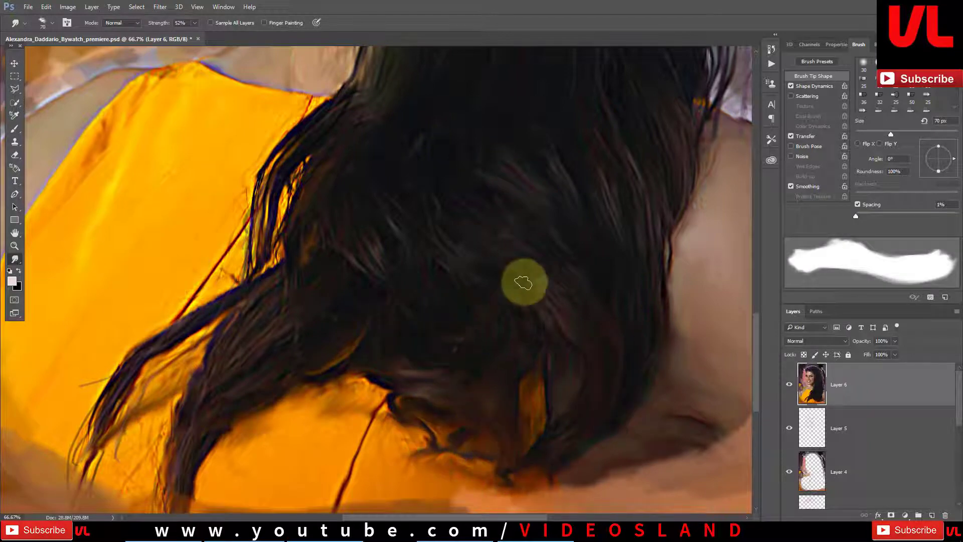
Step: Set the smudge brush to 60 px, zoom out to view the whole portrait, then zoom back in
scroll(369, 333, up, 5)
scroll(604, 270, up, 4)
scroll(516, 212, up, 3)
scroll(516, 212, up, 2)
scroll(552, 251, left, 2)
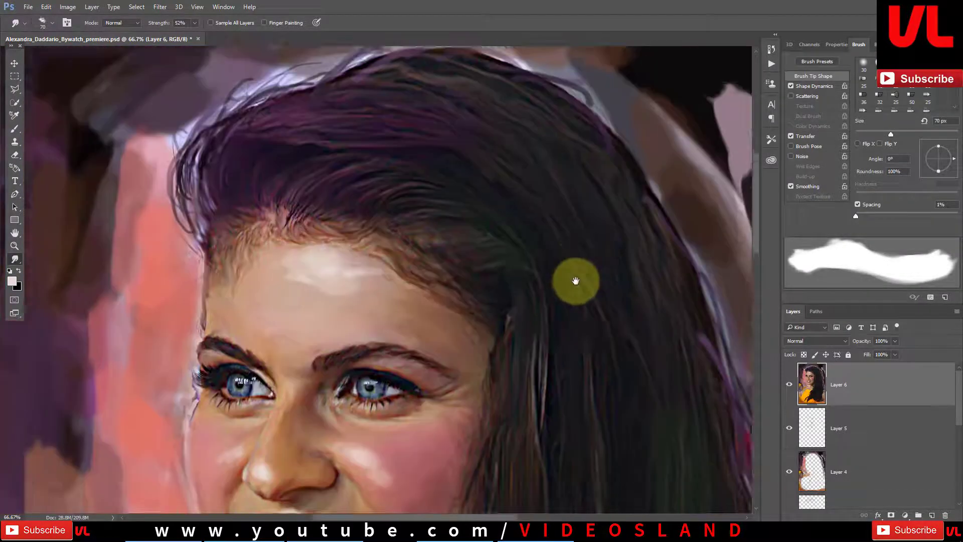
scroll(574, 276, up, 3)
scroll(437, 224, left, 2)
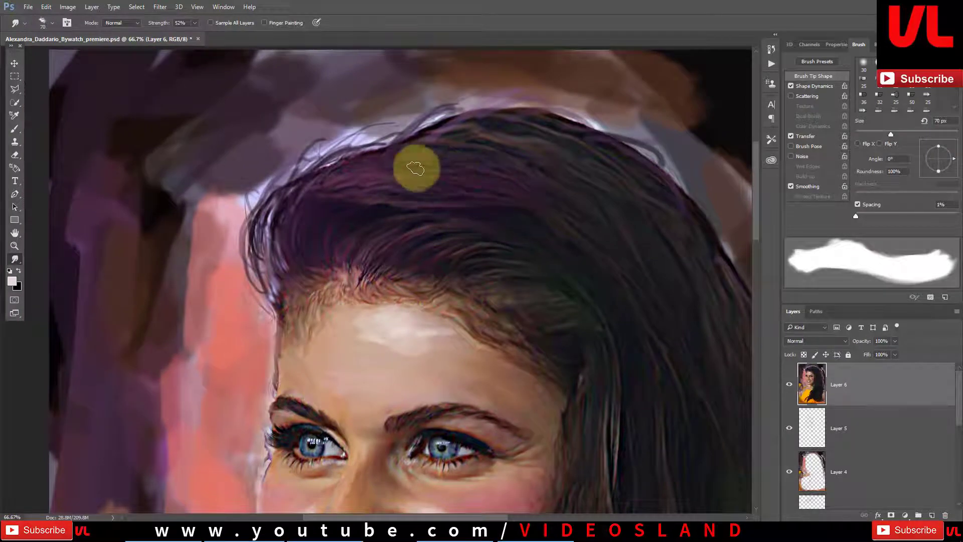
key(bracketleft)
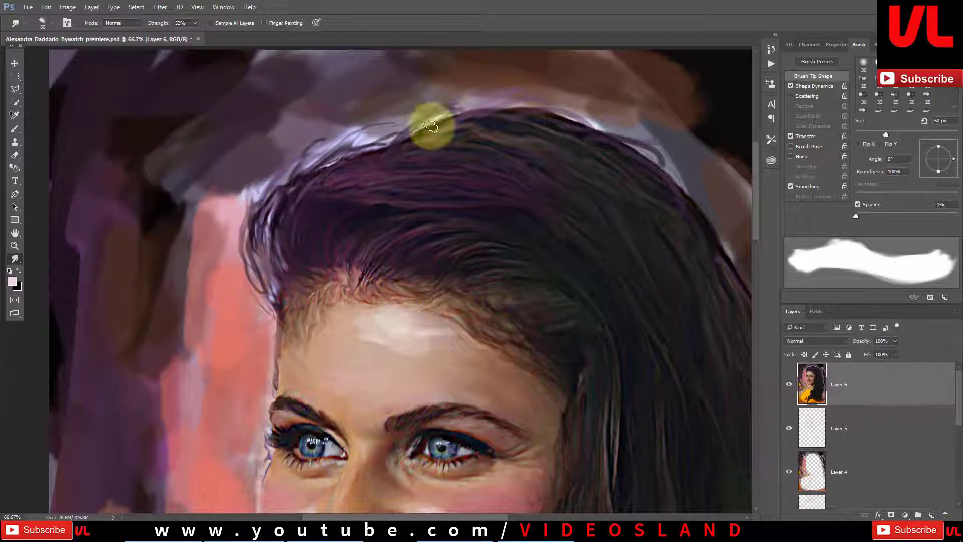
key(ctrl+minus)
key(ctrl+minus)
key(ctrl+minus)
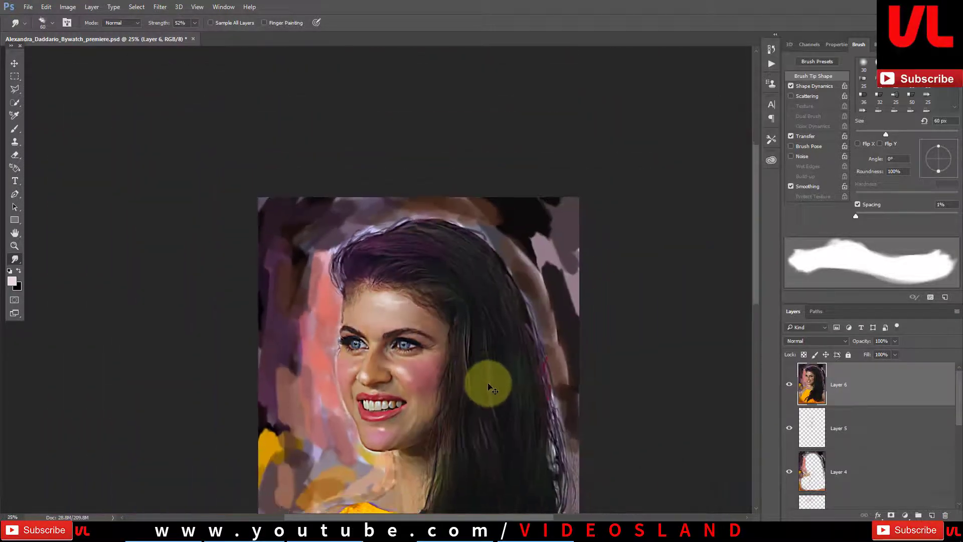
key(ctrl+minus)
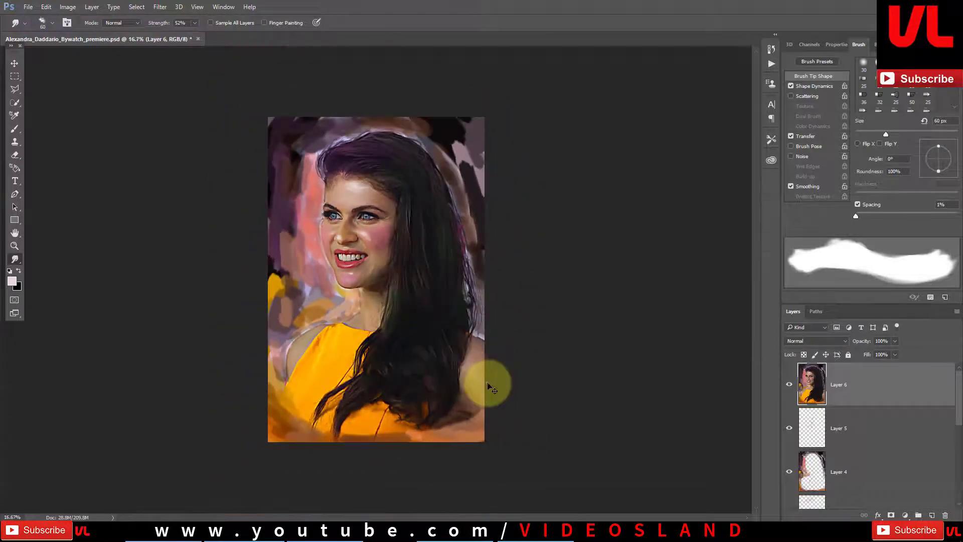
key(ctrl+plus)
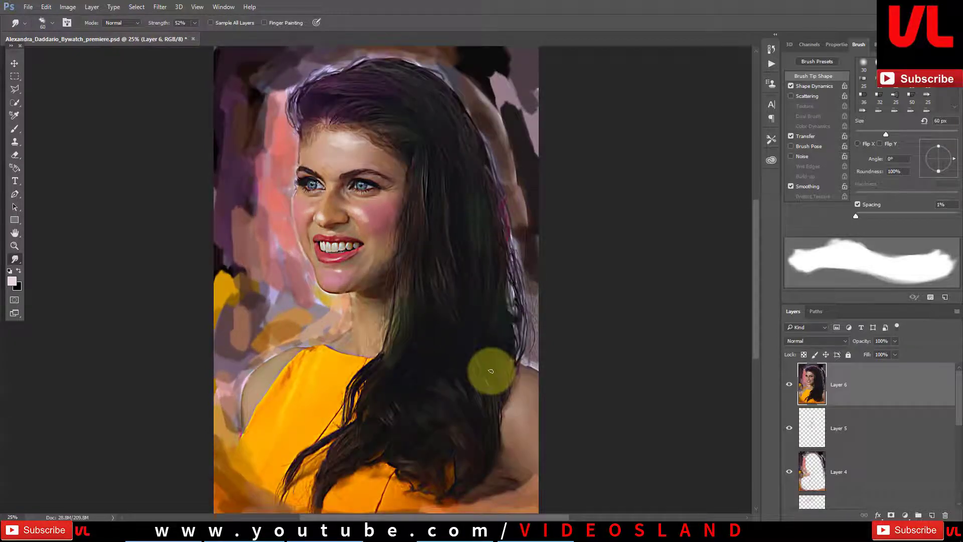
Step: Apply Color Efex Pro 4's Detail Extractor (62% detail, 57% contrast, 32% saturation) as a new layer
click(159, 7)
mouse_move(178, 218)
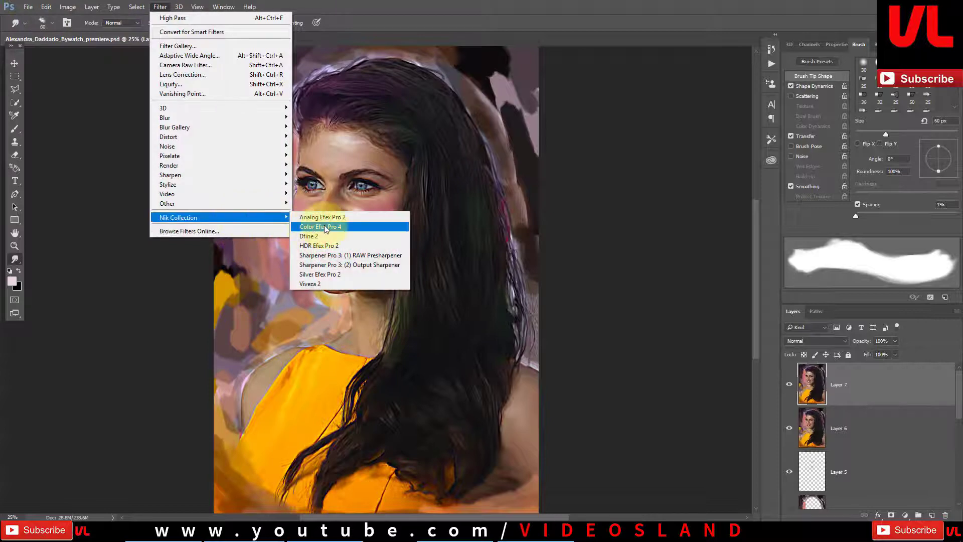
click(325, 227)
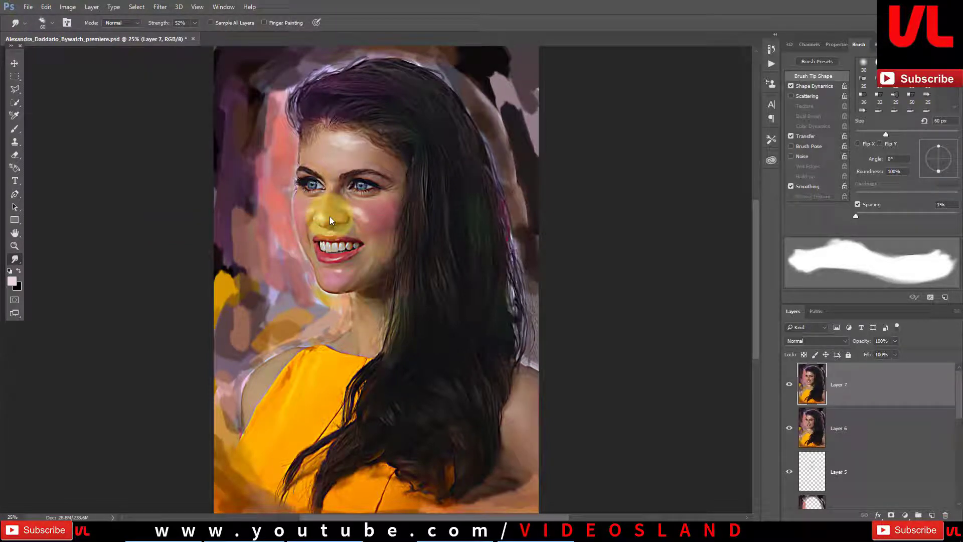
drag(330, 219, 332, 206)
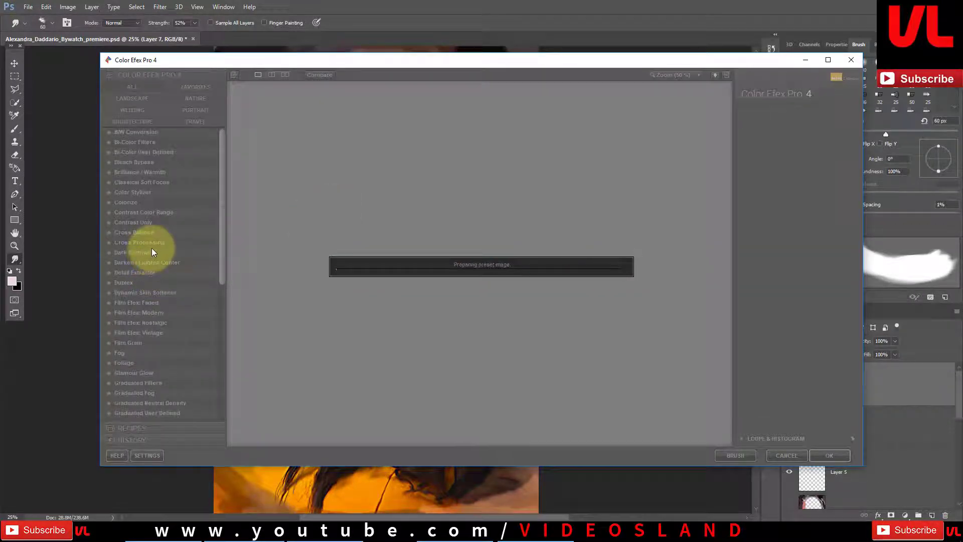
click(153, 272)
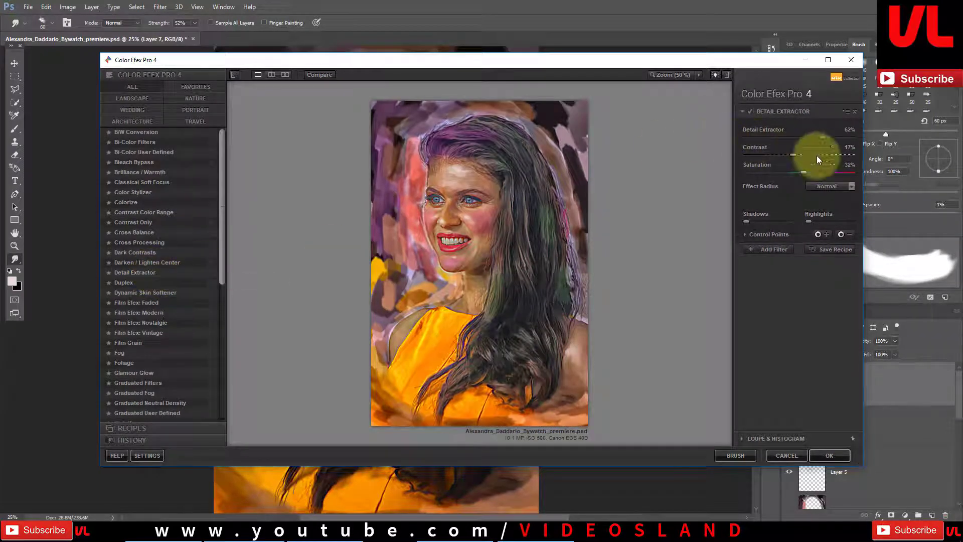
click(828, 455)
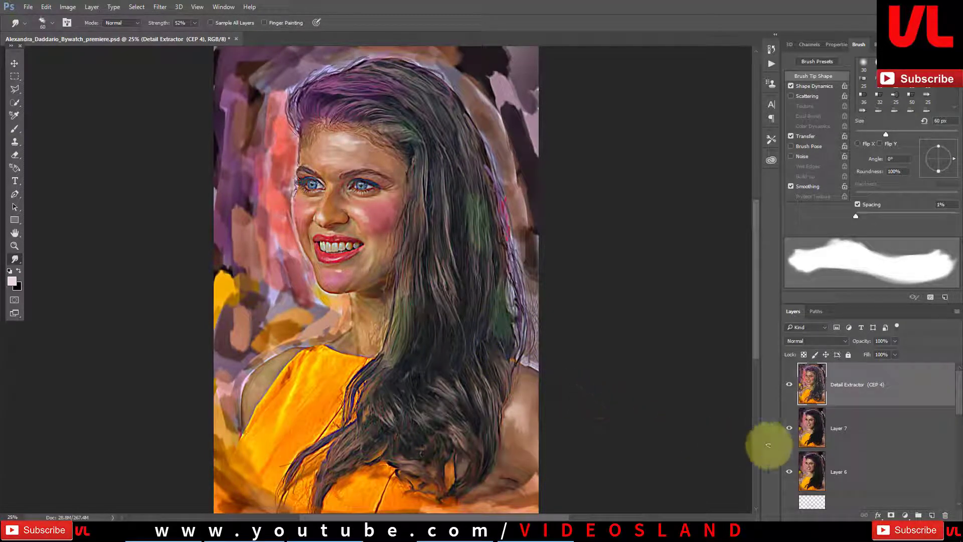
Step: Add an inverted mask to the Detail Extractor layer and set a white 150 px brush at 61% opacity, 75% flow
click(891, 515)
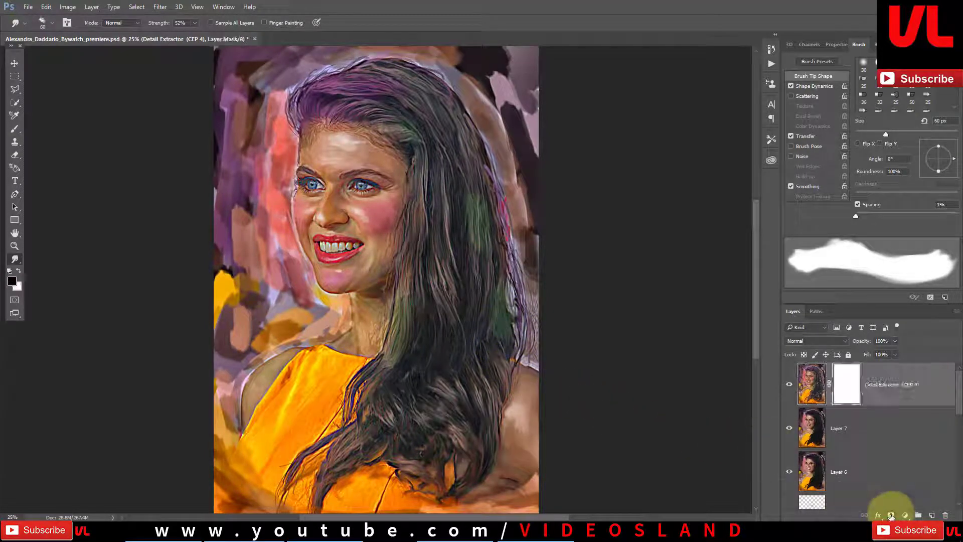
key(ctrl+i)
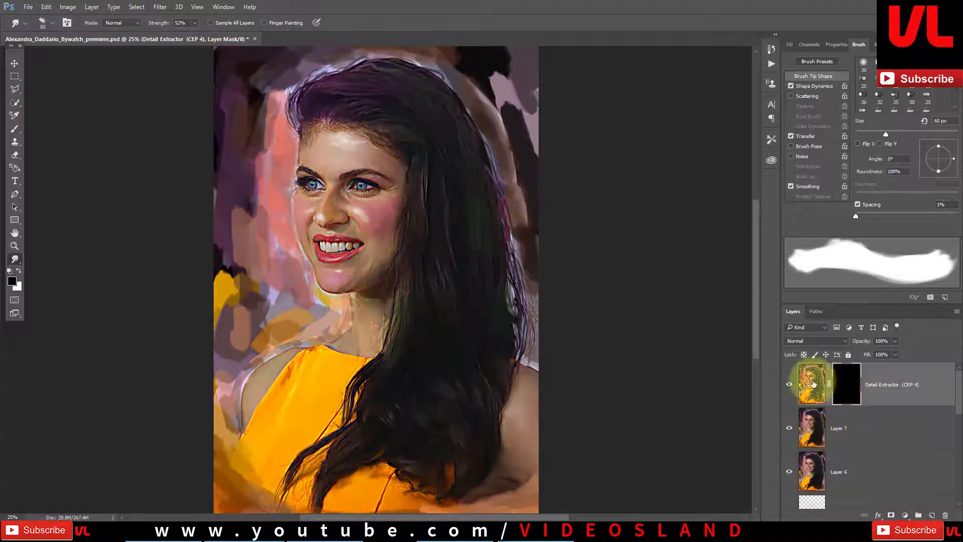
click(19, 273)
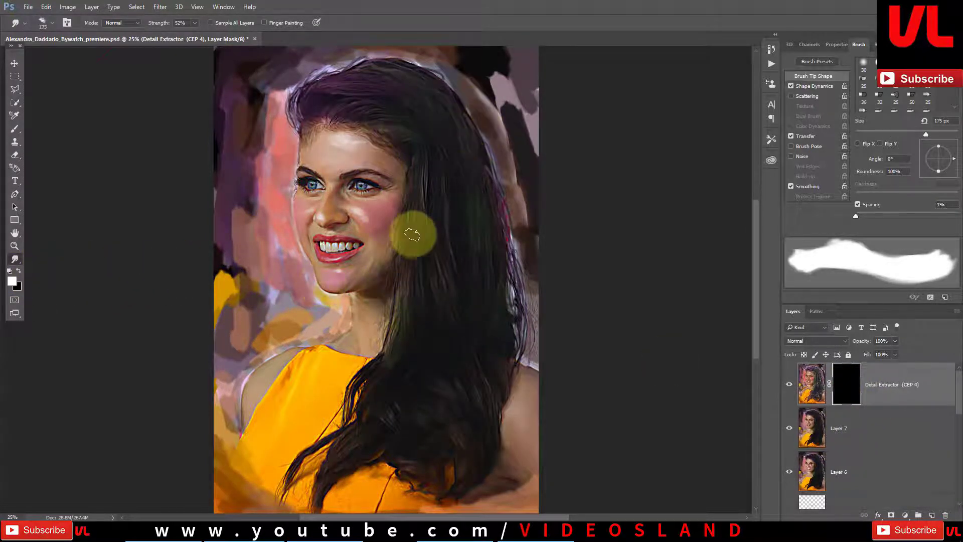
key(bracketright)
key(bracketright)
key(bracketright)
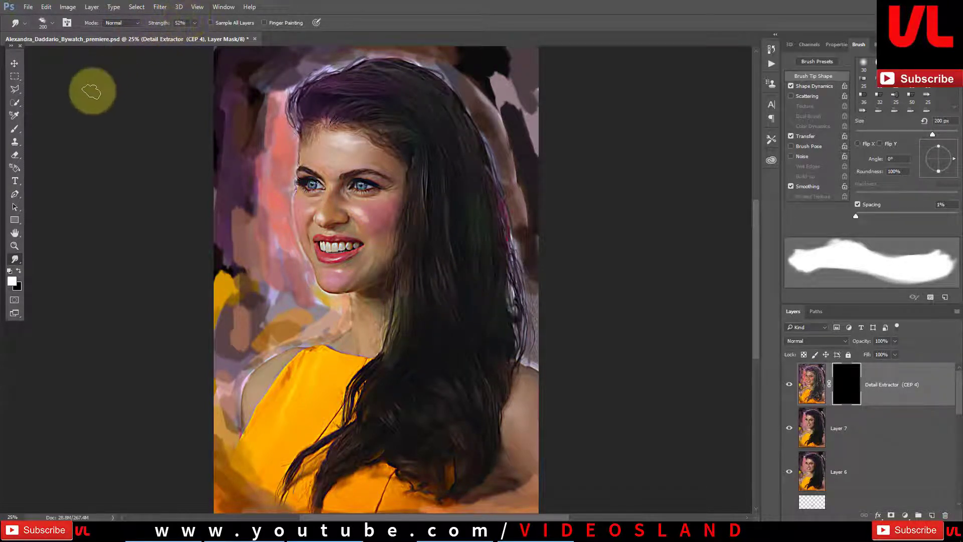
click(14, 128)
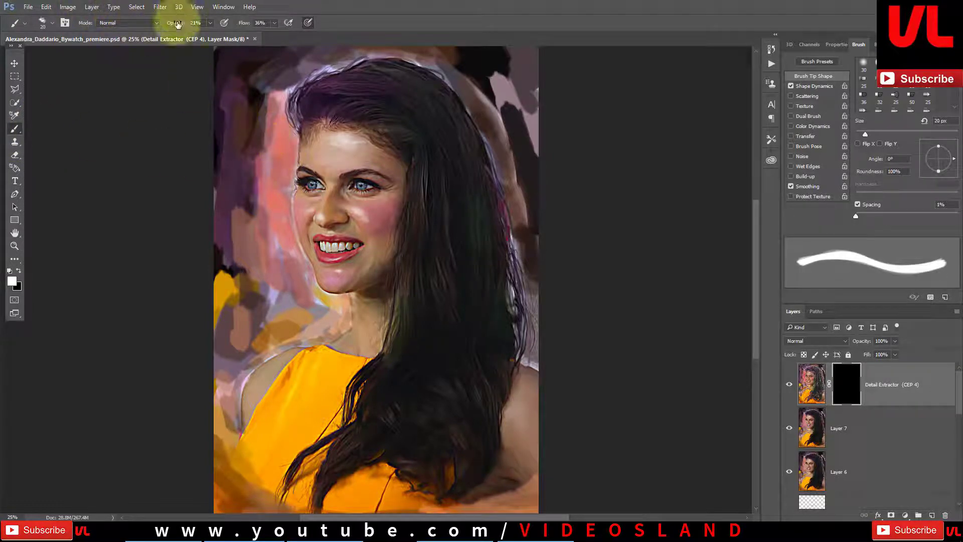
drag(183, 26, 283, 24)
key(bracketright)
key(bracketright)
key(bracketright)
click(434, 200)
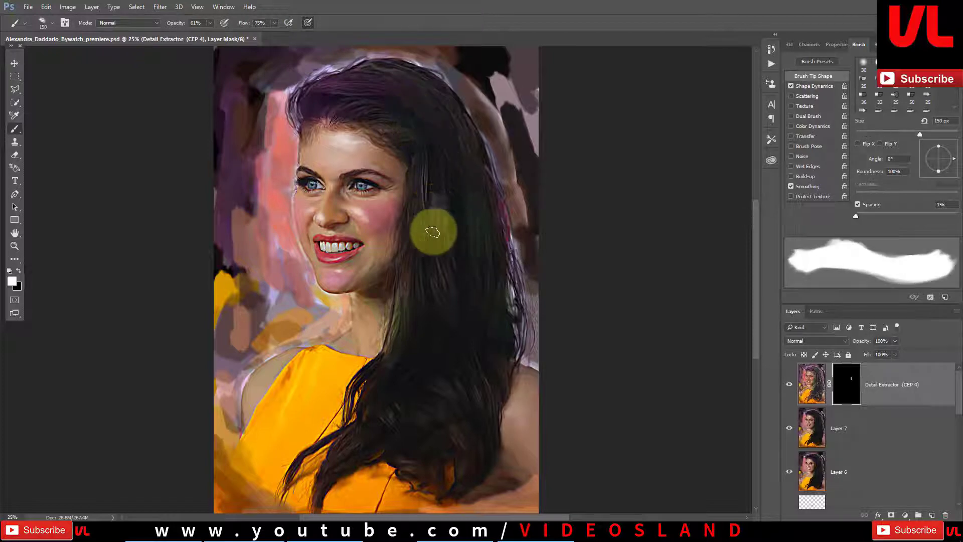
Step: Paint the mask to reveal hair detail, lowering the brush to 37% opacity and 52% flow
drag(432, 231, 421, 271)
key(bracketright)
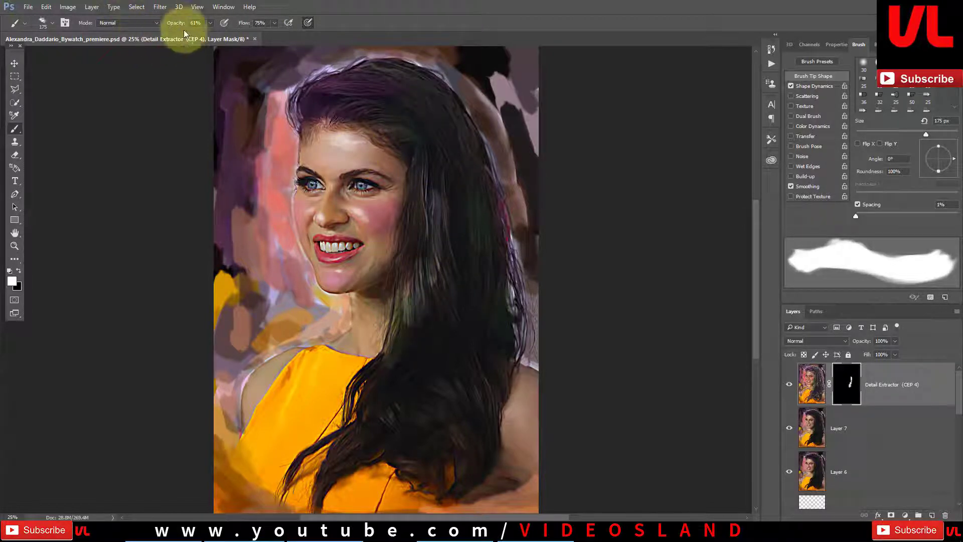
drag(170, 26, 163, 27)
drag(247, 22, 236, 22)
key(bracketleft)
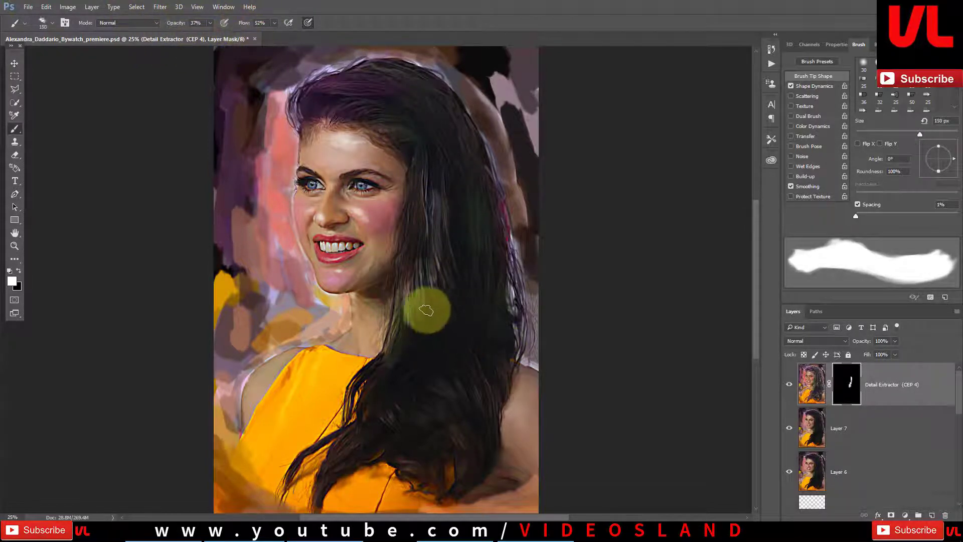
mouse_move(411, 313)
mouse_down()
mouse_move(429, 232)
mouse_move(426, 181)
mouse_move(440, 187)
mouse_move(497, 299)
mouse_move(466, 285)
mouse_move(441, 322)
mouse_move(474, 399)
mouse_move(391, 383)
mouse_move(407, 436)
mouse_move(466, 448)
mouse_move(365, 401)
mouse_move(322, 477)
mouse_move(365, 448)
mouse_move(366, 344)
mouse_move(355, 430)
mouse_move(309, 459)
mouse_up()
Step: Reveal more detail along the right-side hair and forehead with a 100–125 px brush, then check the whole painting
key(bracketleft)
key(bracketleft)
mouse_move(567, 396)
mouse_down()
mouse_move(533, 409)
mouse_move(494, 447)
mouse_move(503, 297)
mouse_move(438, 175)
mouse_move(322, 97)
mouse_move(311, 116)
mouse_move(382, 104)
mouse_move(350, 82)
mouse_move(421, 108)
mouse_move(364, 216)
mouse_move(351, 196)
mouse_move(338, 207)
mouse_move(335, 246)
mouse_move(321, 262)
mouse_move(347, 270)
mouse_move(378, 254)
mouse_move(361, 280)
mouse_move(291, 217)
mouse_move(301, 137)
mouse_move(357, 164)
mouse_move(311, 172)
mouse_move(393, 150)
mouse_up()
key(bracketright)
key(bracketleft)
key(bracketleft)
key(bracketright)
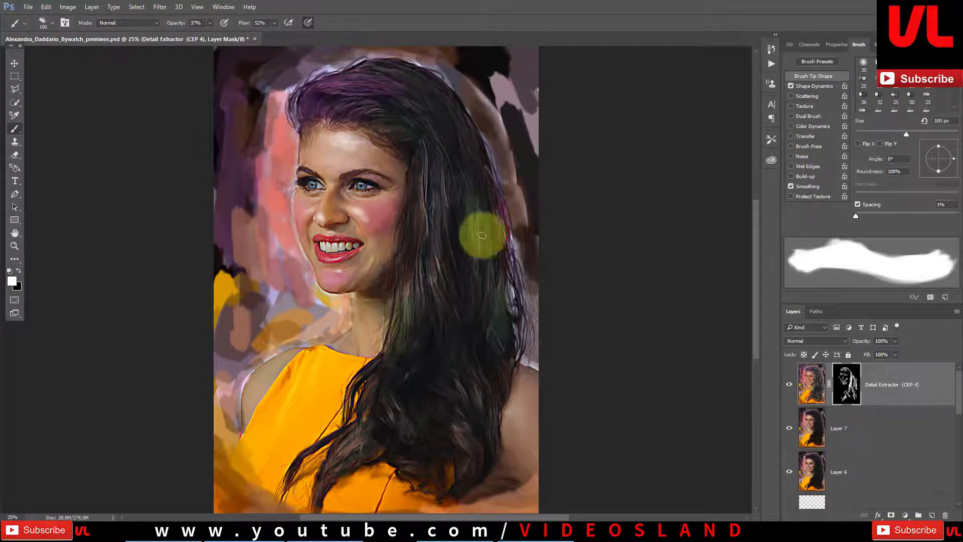
drag(484, 232, 479, 304)
key(ctrl+minus)
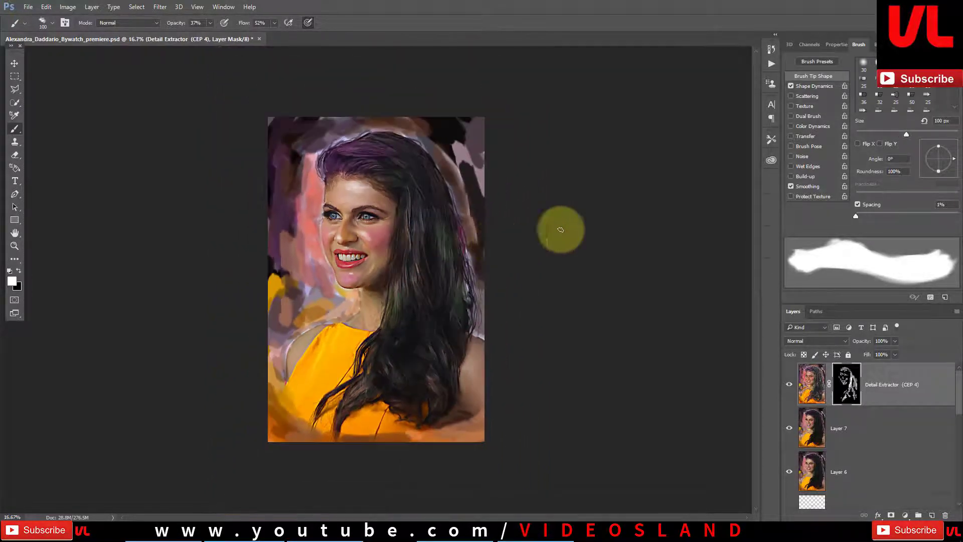
key(ctrl+plus)
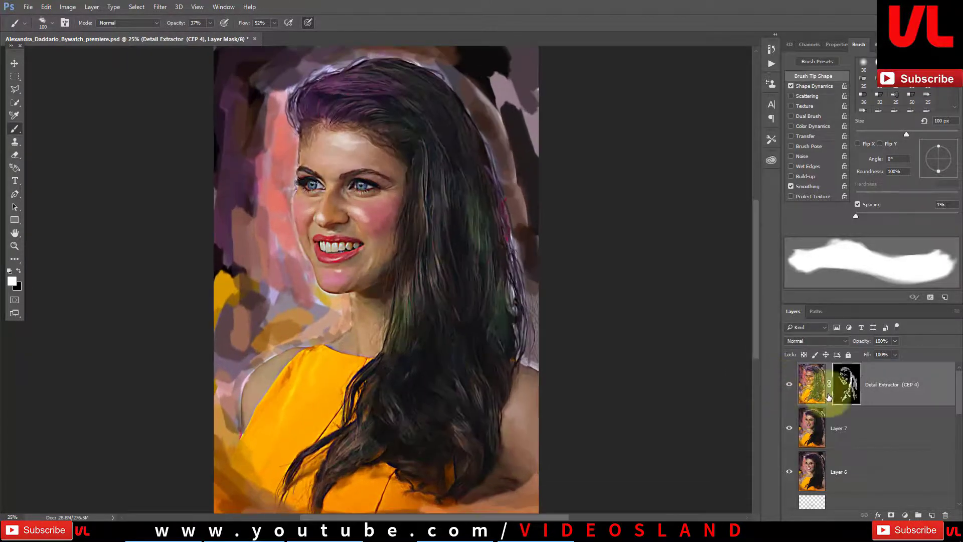
Step: Stamp visible layers into Layer 8, darken it with Levels (midtone 0.72, output white 167), and add a mask
key(ctrl+alt+shift+e)
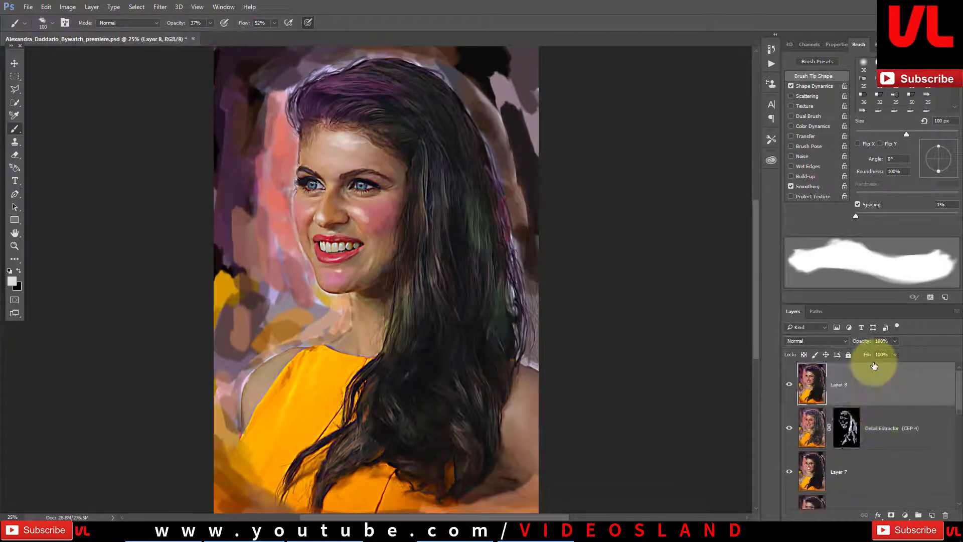
key(ctrl+l)
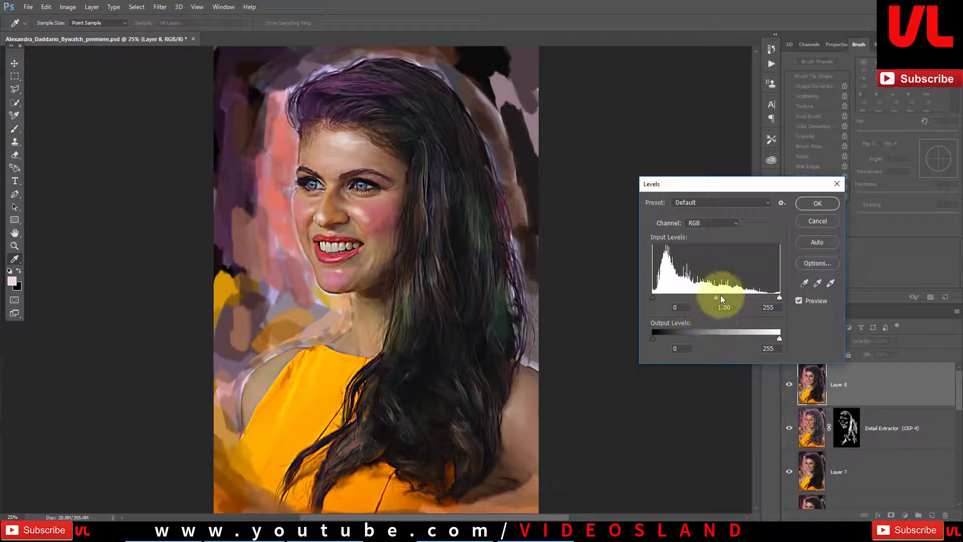
drag(716, 297, 730, 297)
drag(784, 341, 734, 337)
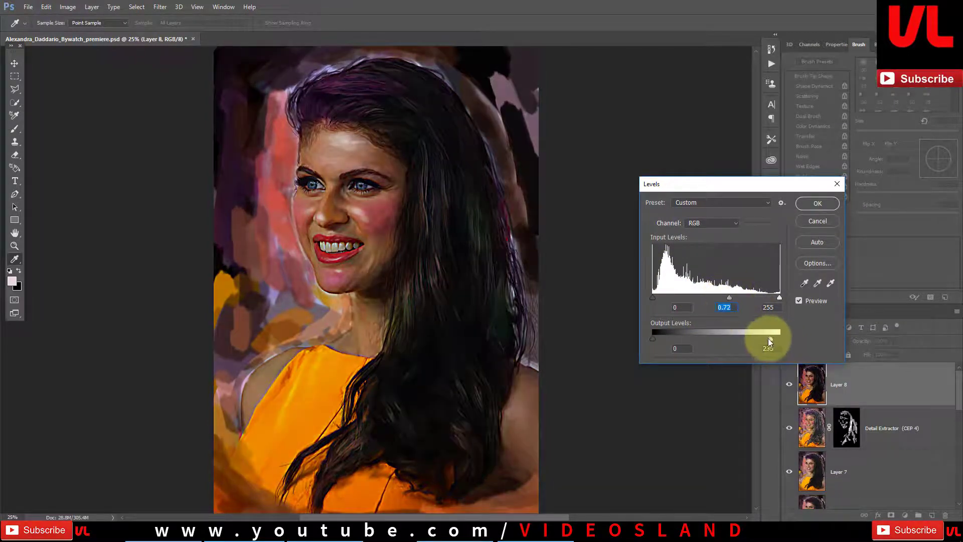
click(827, 202)
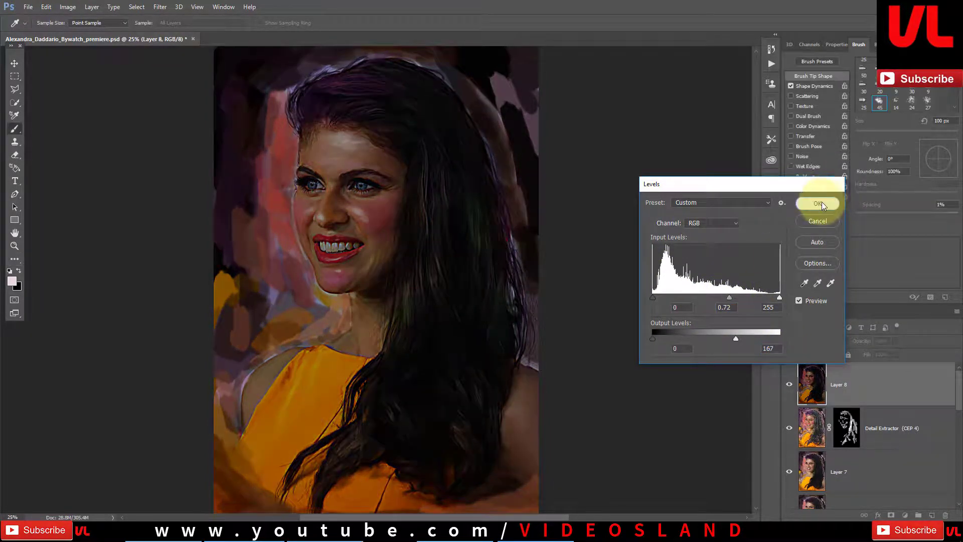
click(890, 515)
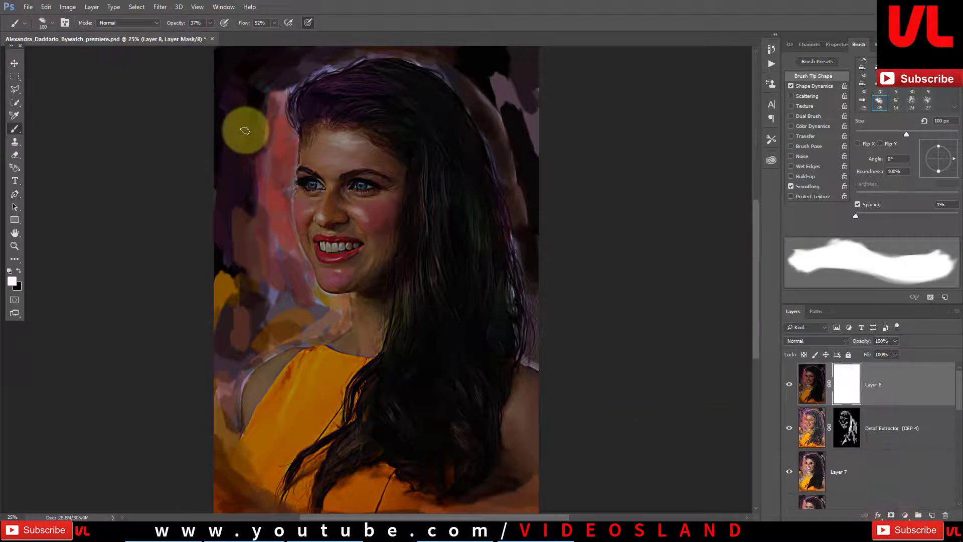
key(bracketright)
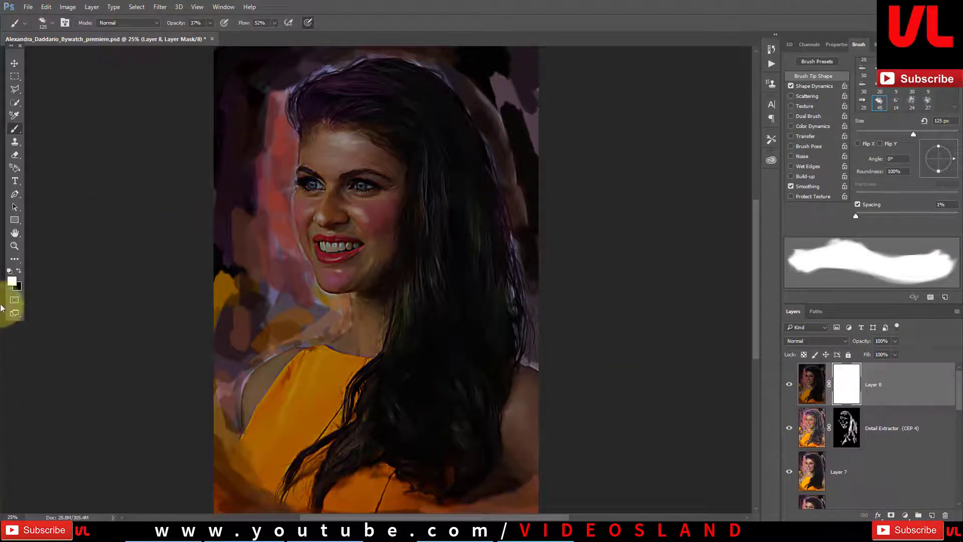
Step: Paint black on Layer 8's mask with a 200–400 px brush over the face, hair and chin up to the hairline
click(18, 271)
key(bracketright)
key(bracketright)
key(bracketright)
mouse_move(333, 221)
mouse_down()
mouse_move(319, 224)
mouse_move(320, 237)
mouse_move(337, 272)
mouse_move(378, 236)
mouse_move(386, 190)
mouse_move(335, 146)
mouse_move(314, 112)
mouse_move(387, 107)
mouse_move(408, 82)
mouse_move(425, 88)
mouse_move(449, 204)
mouse_move(429, 195)
mouse_move(476, 370)
mouse_move(482, 254)
mouse_move(409, 146)
mouse_move(414, 368)
mouse_move(323, 494)
mouse_move(322, 445)
mouse_move(376, 389)
mouse_move(407, 461)
mouse_move(467, 434)
mouse_move(468, 445)
mouse_move(516, 321)
mouse_move(408, 65)
mouse_move(299, 123)
mouse_move(370, 129)
mouse_move(290, 122)
mouse_move(302, 173)
mouse_up()
key(bracketleft)
key(bracketleft)
key(bracketleft)
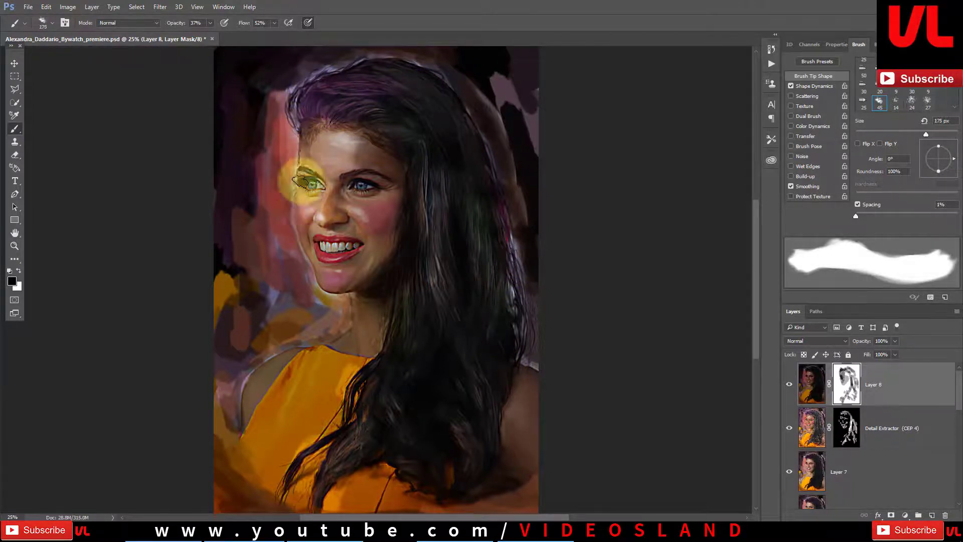
mouse_move(299, 131)
mouse_down()
mouse_move(325, 351)
mouse_move(377, 280)
mouse_move(387, 316)
mouse_move(269, 368)
mouse_move(290, 408)
mouse_move(283, 417)
mouse_move(307, 398)
mouse_move(258, 419)
mouse_move(310, 399)
mouse_up()
key(bracketright)
key(bracketright)
key(bracketright)
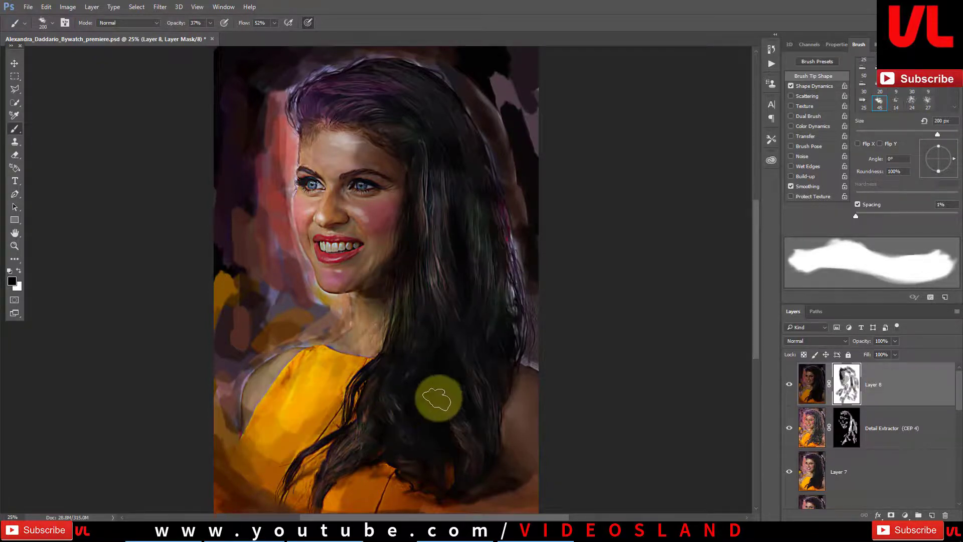
mouse_move(440, 398)
mouse_down()
mouse_move(520, 429)
mouse_move(516, 381)
mouse_move(508, 432)
mouse_move(468, 469)
mouse_move(450, 457)
mouse_move(401, 481)
mouse_move(380, 455)
mouse_move(415, 423)
mouse_move(402, 144)
mouse_move(365, 187)
mouse_move(369, 238)
mouse_move(334, 173)
mouse_move(355, 150)
mouse_move(335, 167)
mouse_up()
key(bracketright)
mouse_move(322, 201)
mouse_down()
mouse_move(336, 266)
mouse_move(312, 100)
mouse_move(386, 146)
mouse_move(413, 122)
mouse_move(430, 130)
mouse_move(451, 107)
mouse_move(445, 157)
mouse_move(316, 112)
mouse_move(307, 161)
mouse_move(279, 118)
mouse_move(318, 179)
mouse_move(319, 311)
mouse_move(331, 181)
mouse_move(361, 306)
mouse_move(354, 172)
mouse_move(365, 172)
mouse_move(323, 301)
mouse_move(330, 394)
mouse_move(325, 374)
mouse_move(309, 377)
mouse_move(345, 380)
mouse_move(300, 130)
mouse_move(311, 145)
mouse_move(312, 331)
mouse_move(312, 298)
mouse_move(320, 325)
mouse_move(307, 364)
mouse_move(324, 388)
mouse_move(366, 363)
mouse_move(790, 384)
mouse_up()
key(bracketright)
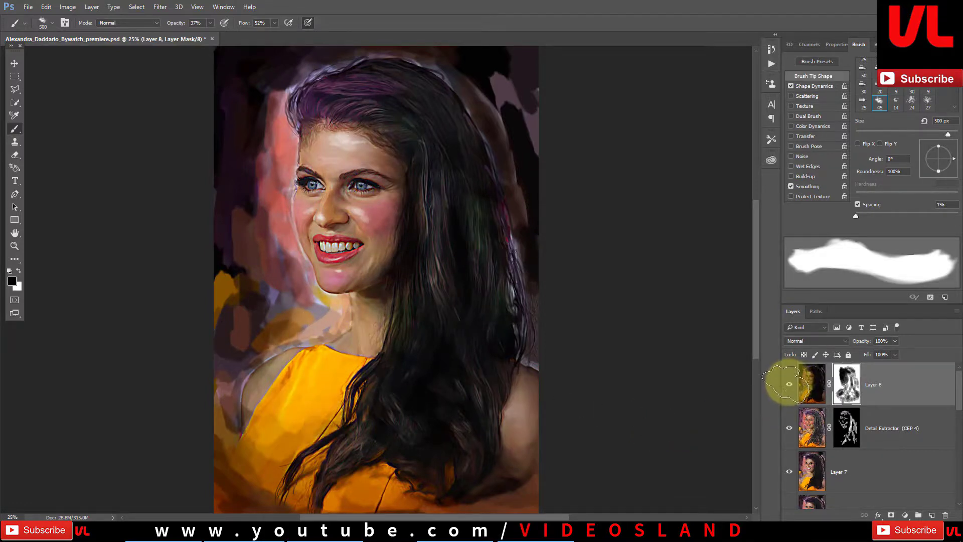
Step: Compare with and without Layer 8's edge darkening, stamp all visible layers into Layer 9, and save
click(789, 385)
key(ctrl+shift+alt+e)
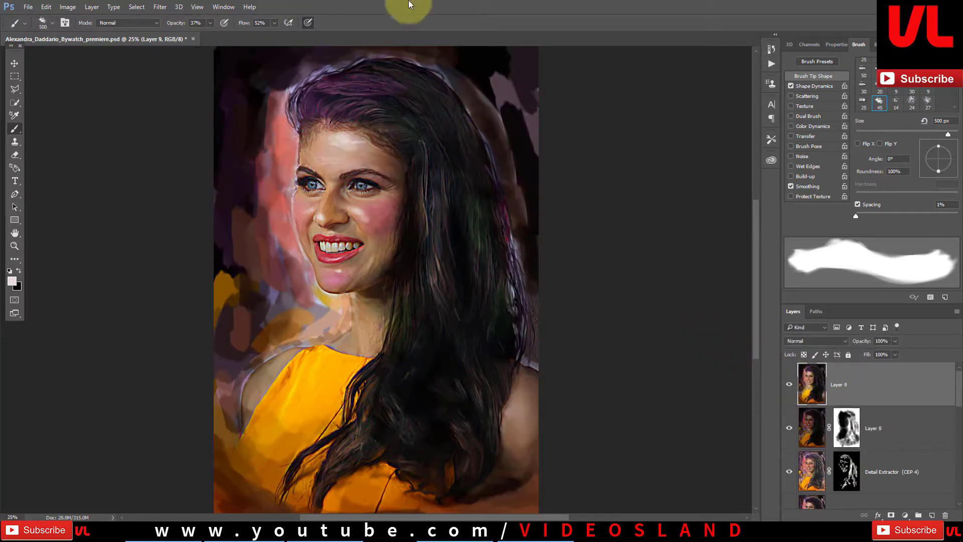
click(27, 7)
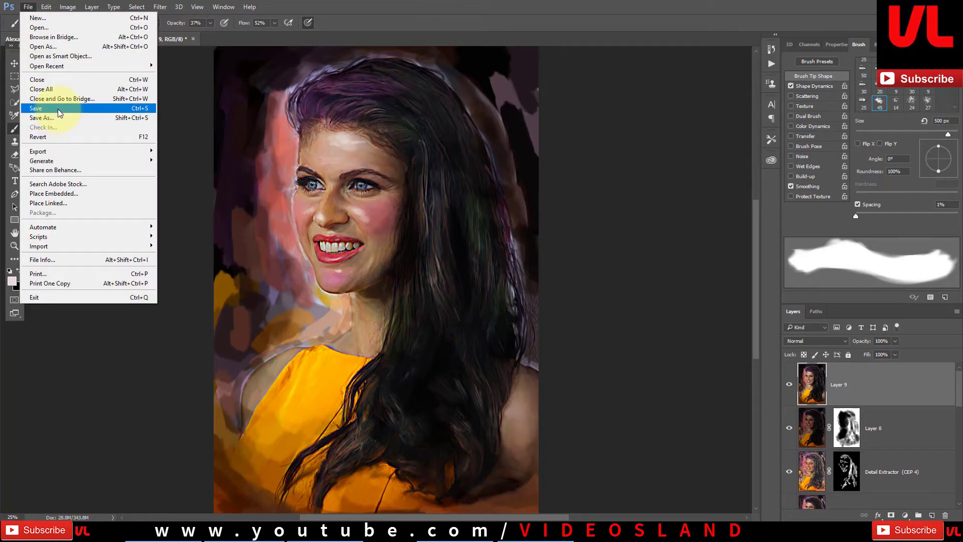
click(51, 114)
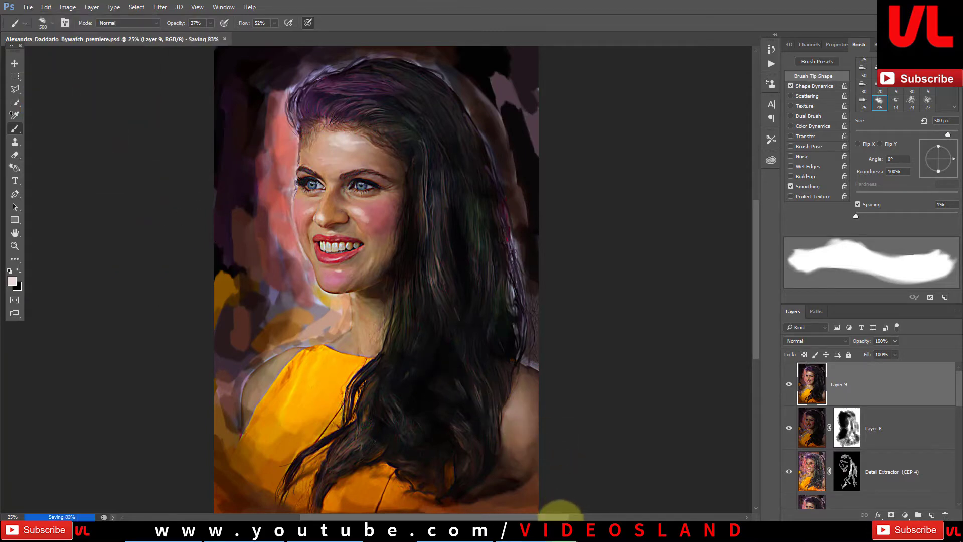